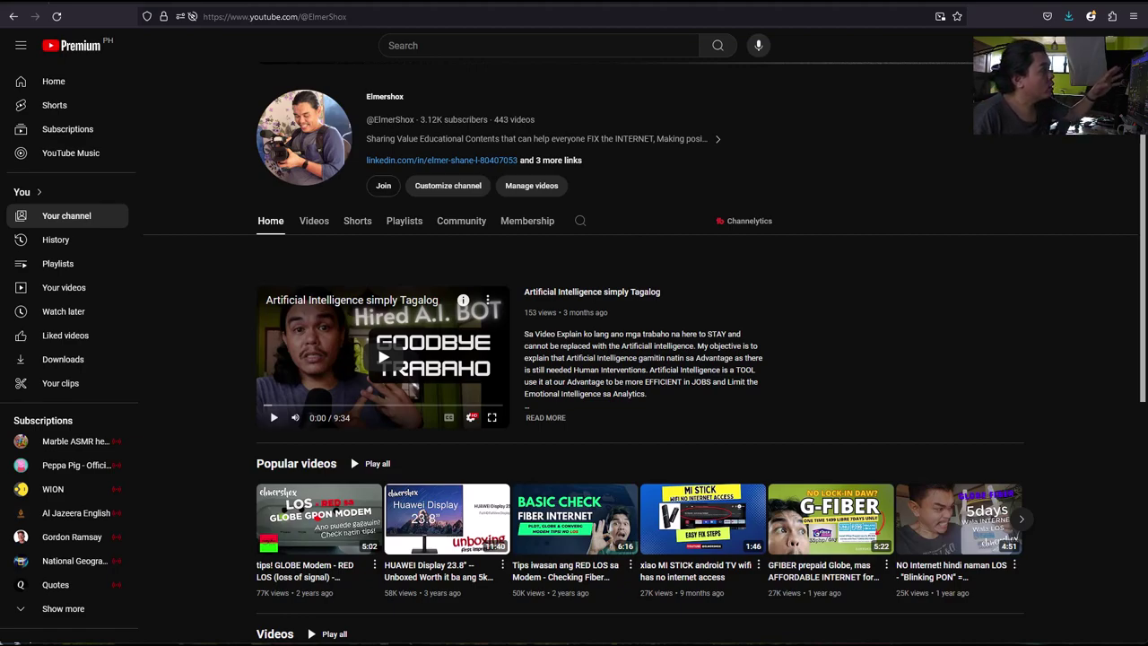
# Load the router's address 192.168.1.1 in the browser.
pyautogui.scroll(2, 466, 300)
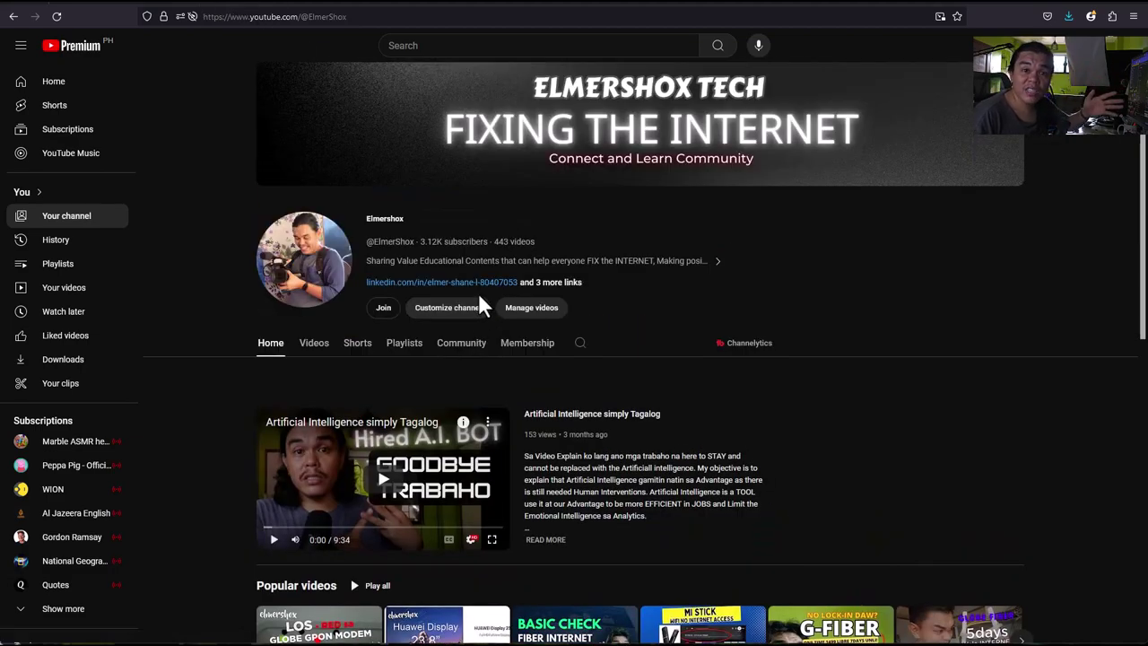
pyautogui.click(259, 17)
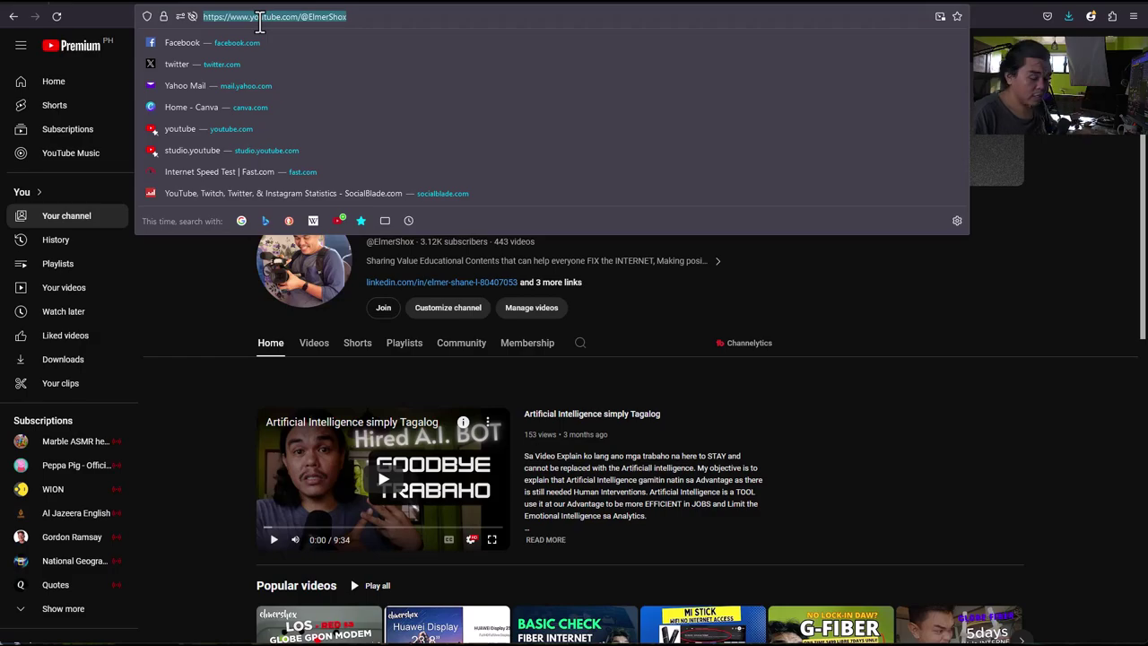
pyautogui.write('192.168.1.1/')
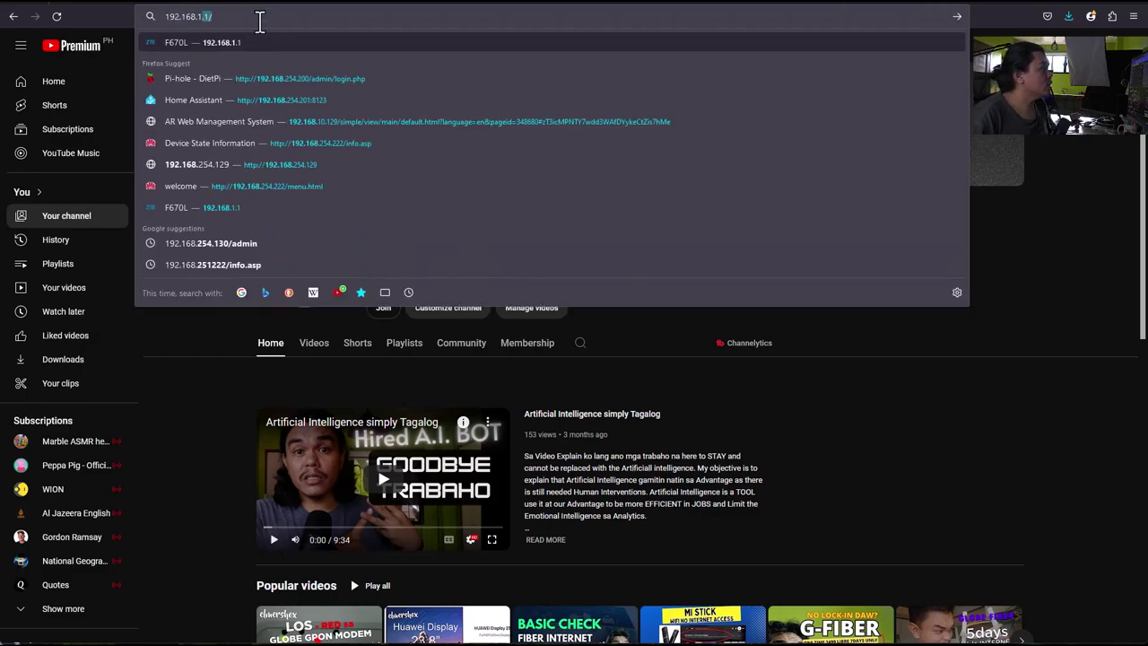
pyautogui.press('Return')
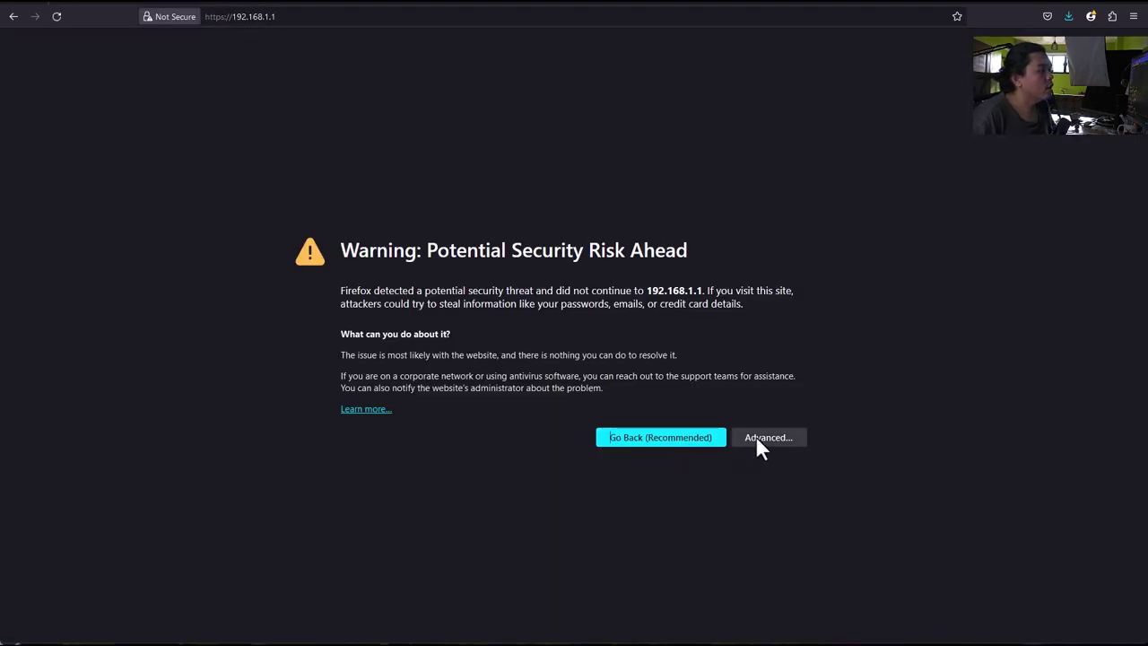
pyautogui.click(344, 20)
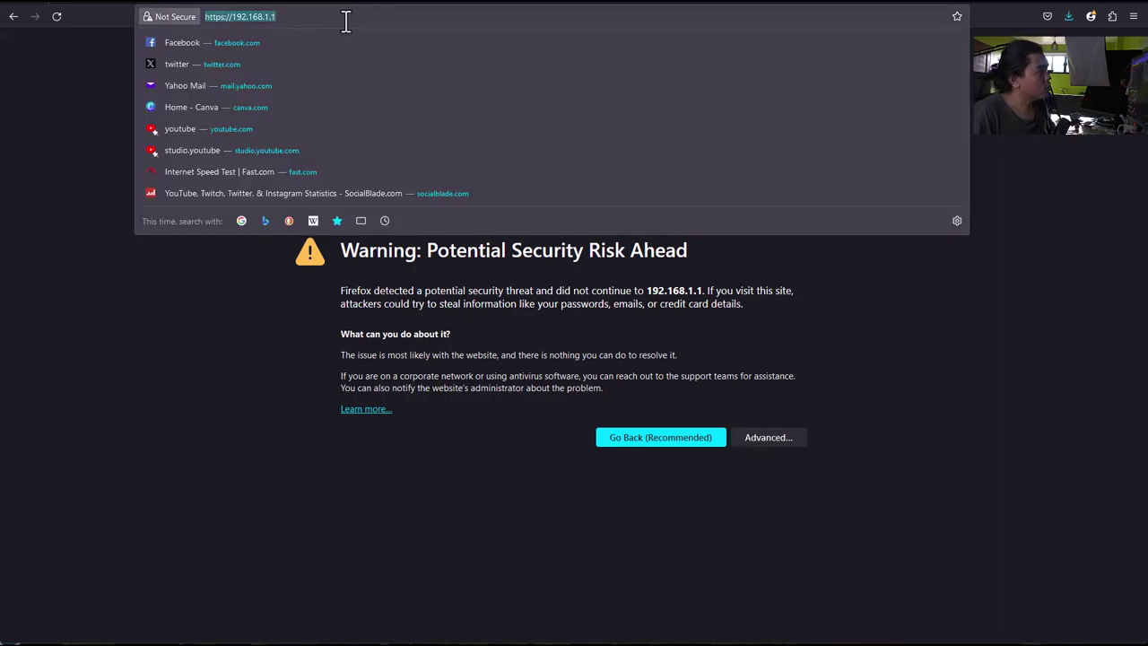
pyautogui.click(356, 18)
pyautogui.write('/')
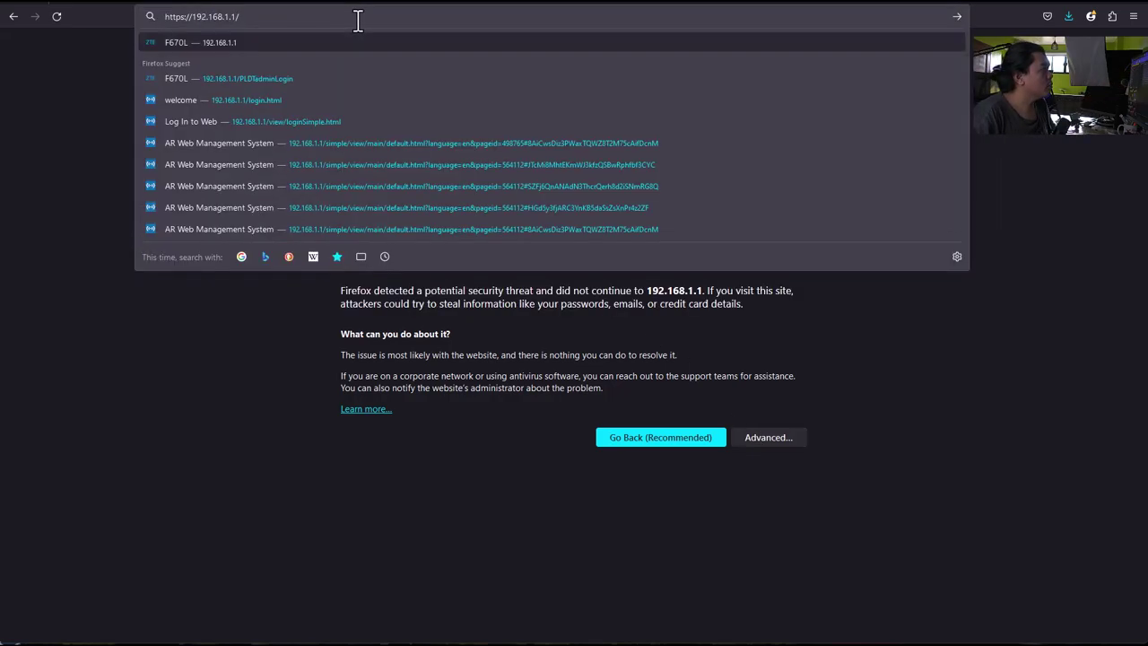
pyautogui.press('Down')
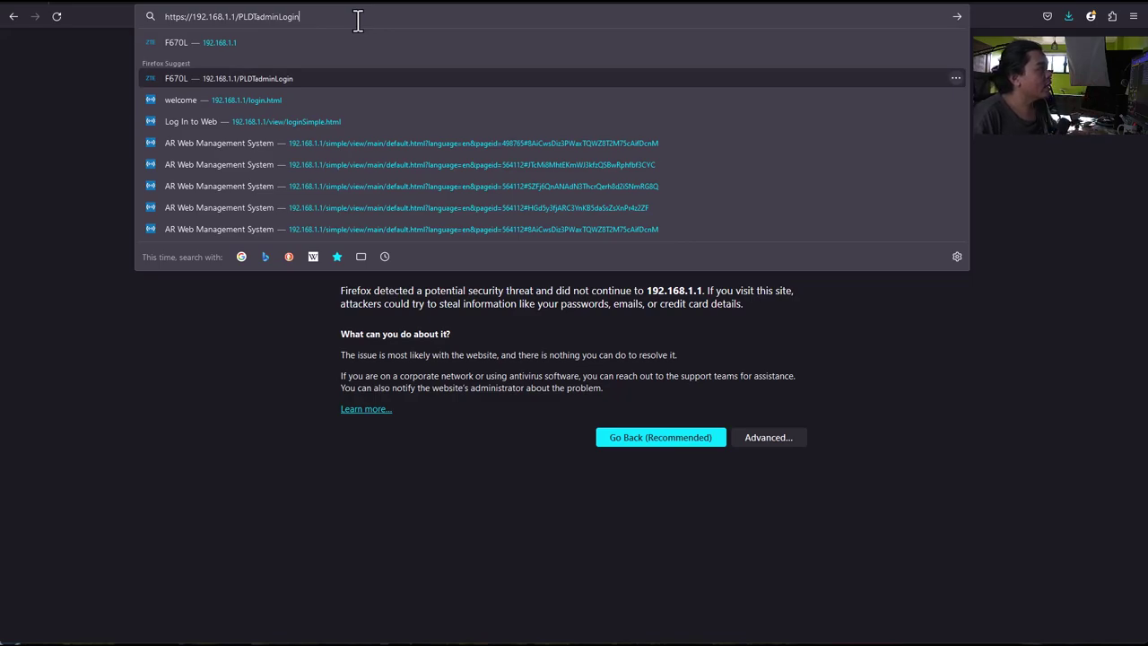
pyautogui.press('Return')
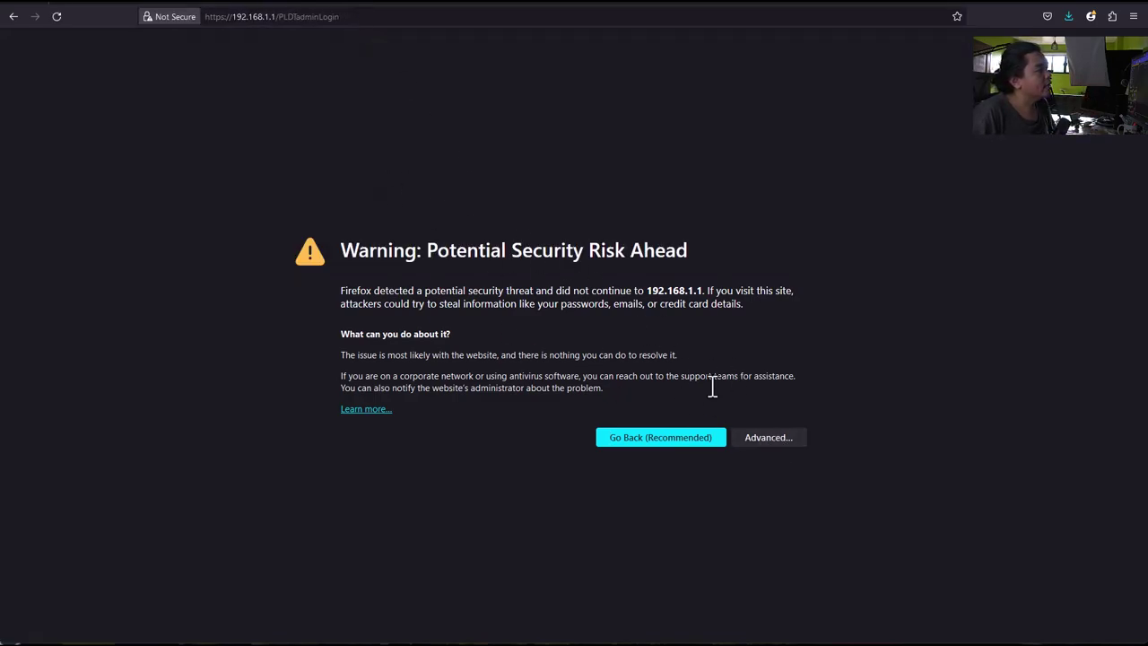
pyautogui.click(769, 435)
pyautogui.scroll(-1, 736, 484)
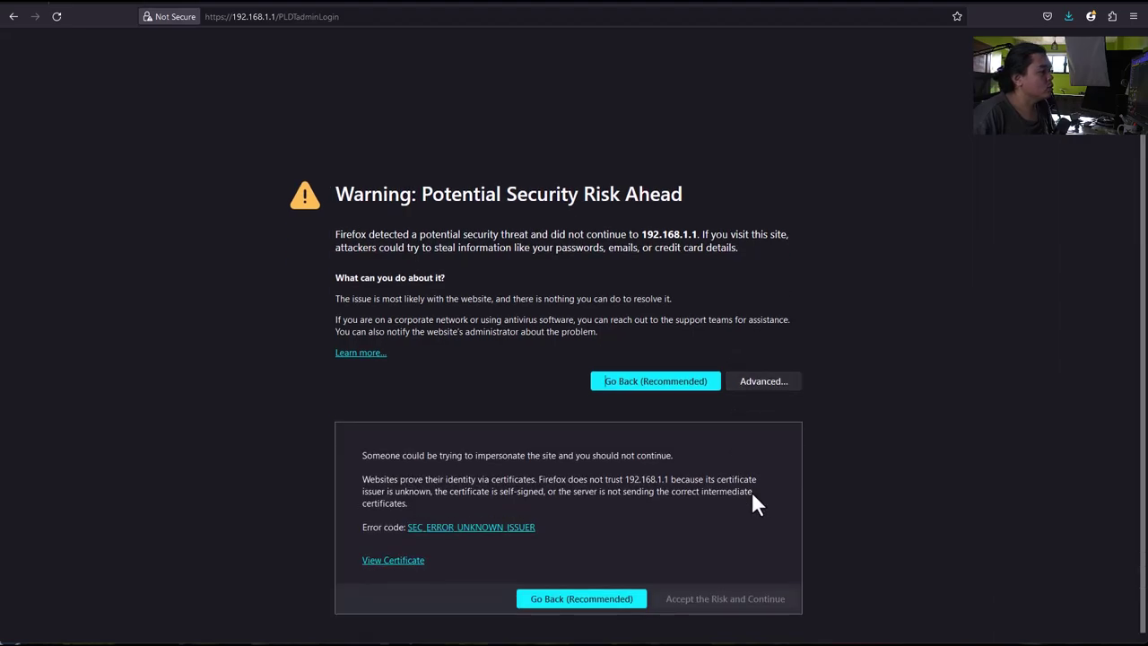
pyautogui.click(709, 597)
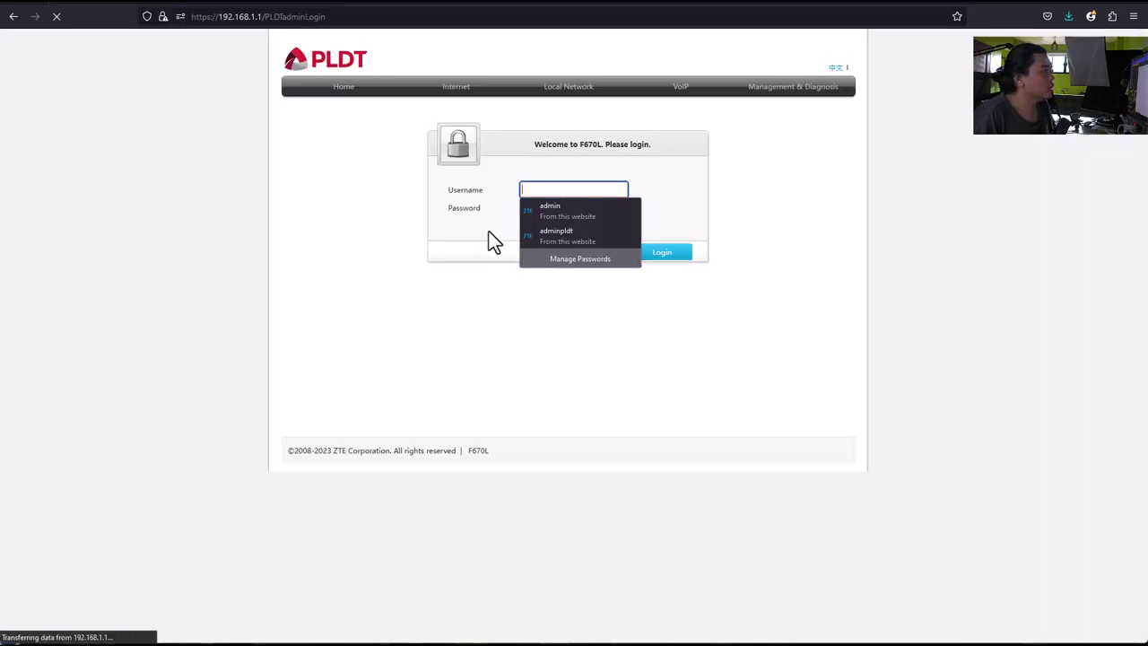
# Log in to the F670L router with the saved adminpldt account, filling in its stored password.
pyautogui.click(571, 235)
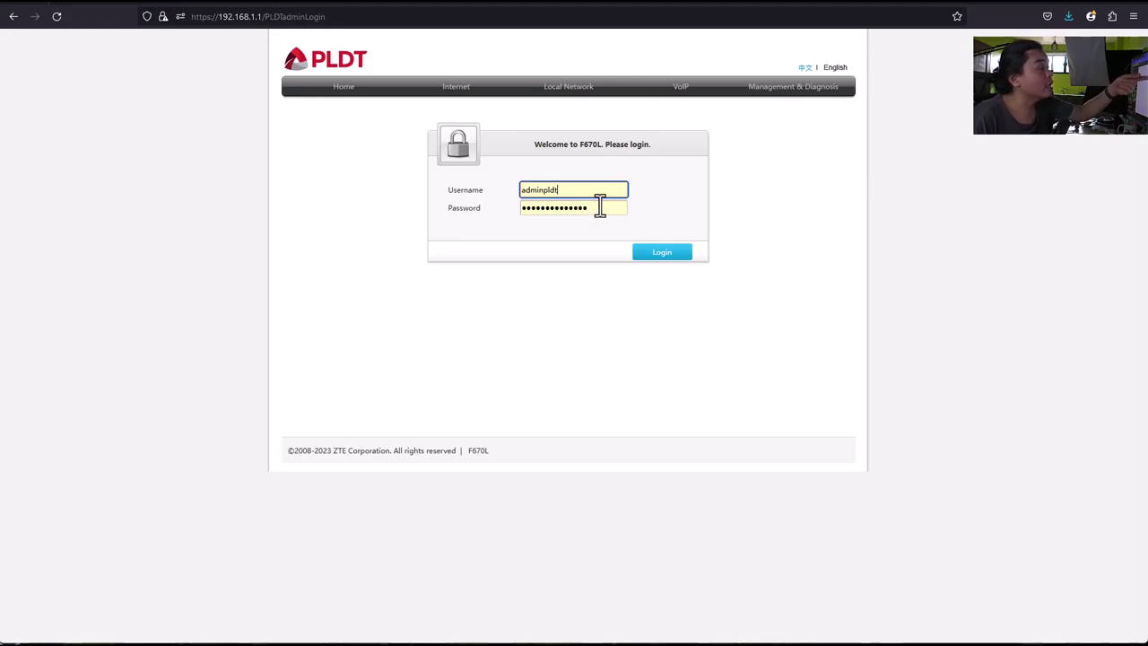
pyautogui.click(661, 255)
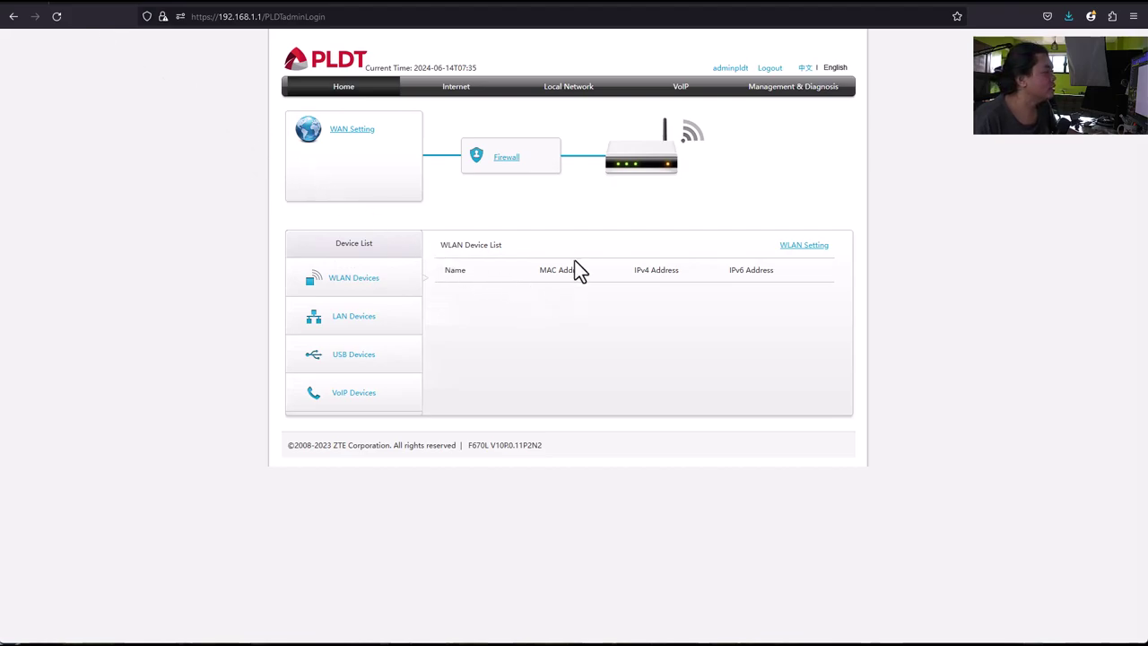
pyautogui.click(507, 446)
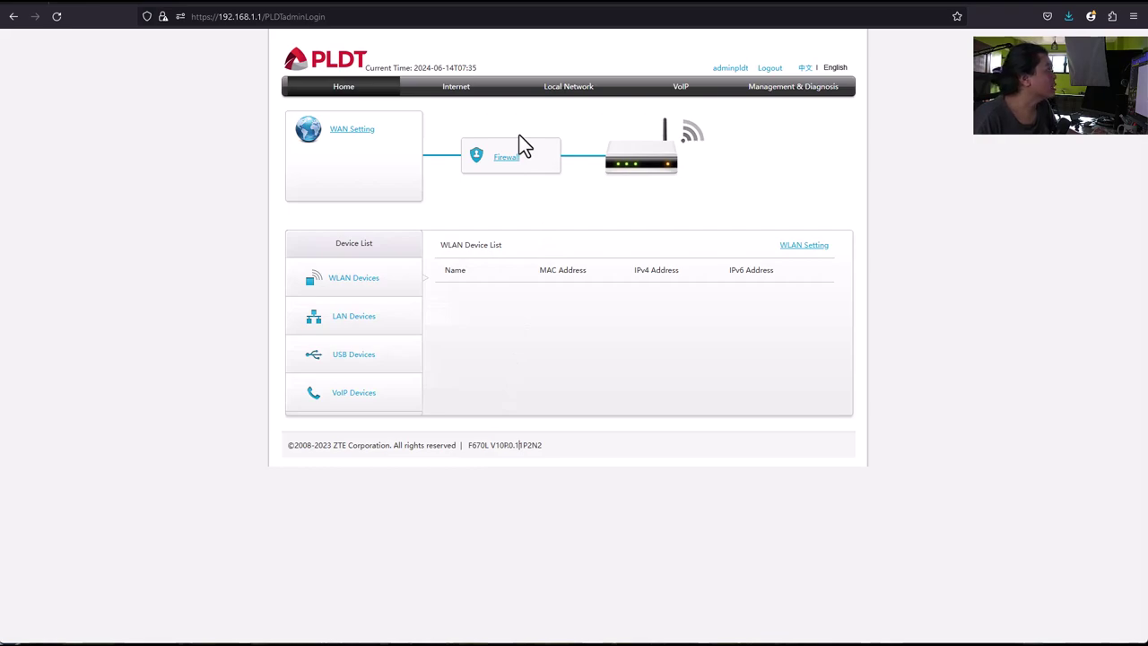
# Examine the local network's WLAN Basic settings, including the 2.4GHz global configuration and the SSID1 configuration.
pyautogui.click(562, 93)
pyautogui.click(305, 141)
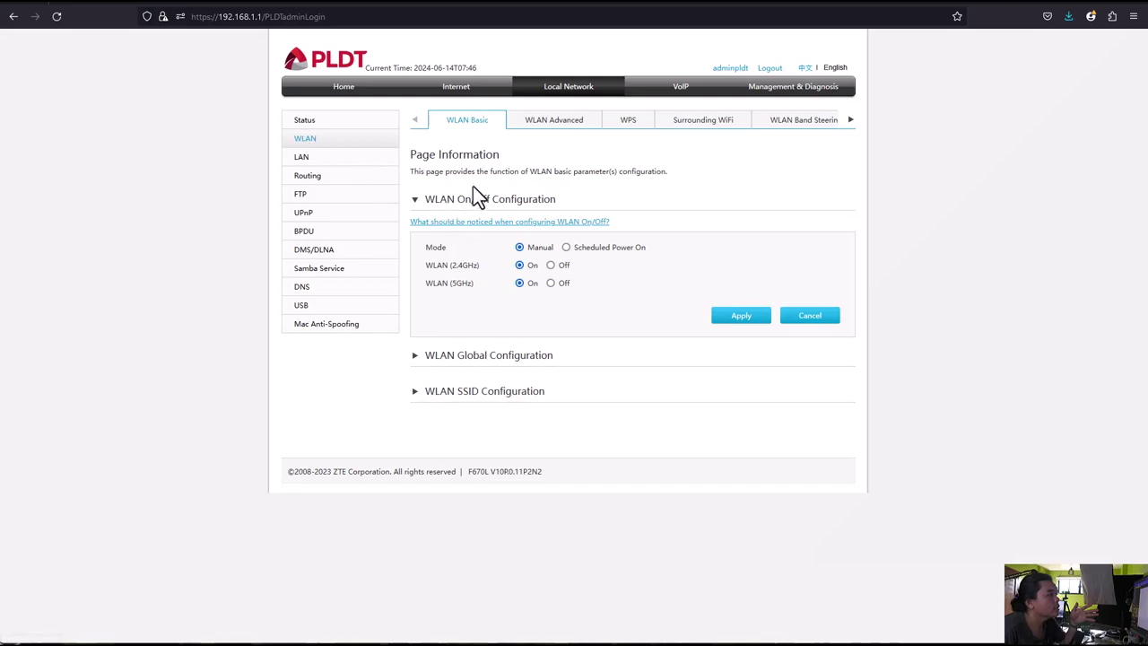
pyautogui.click(415, 355)
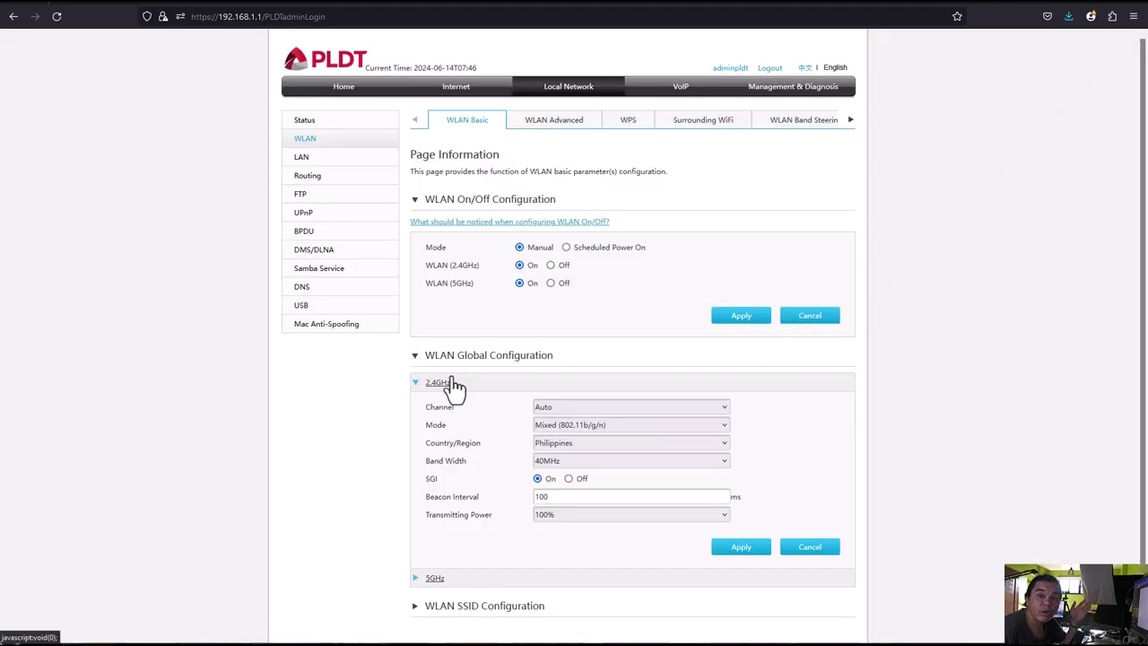
pyautogui.scroll(-1, 428, 487)
pyautogui.click(418, 542)
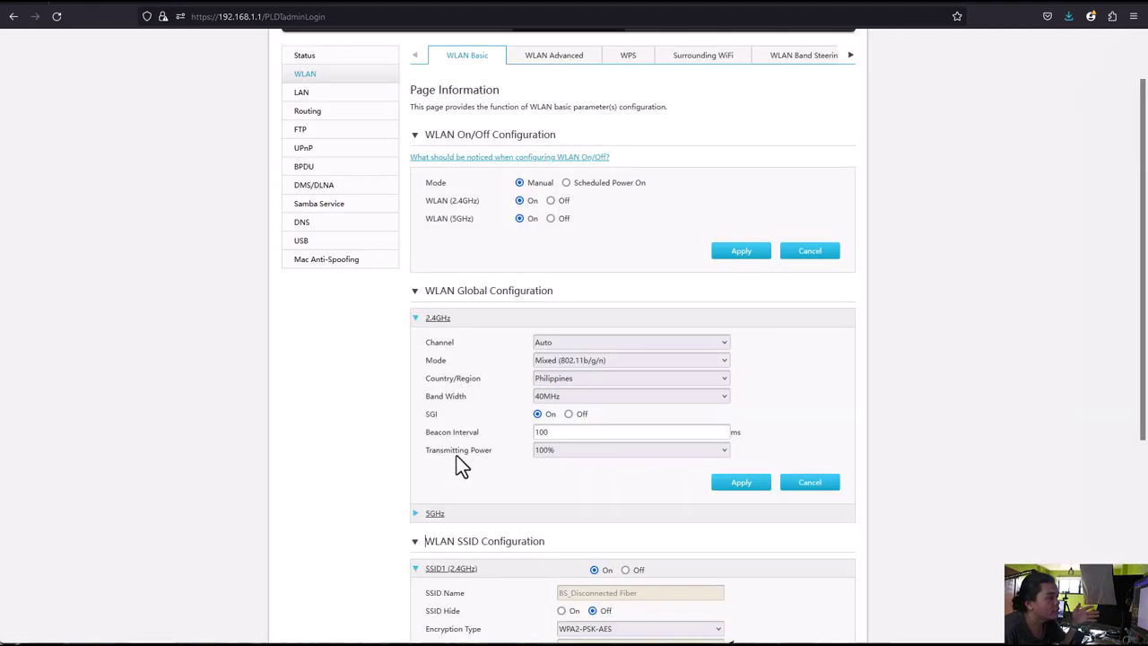
pyautogui.scroll(-1, 456, 476)
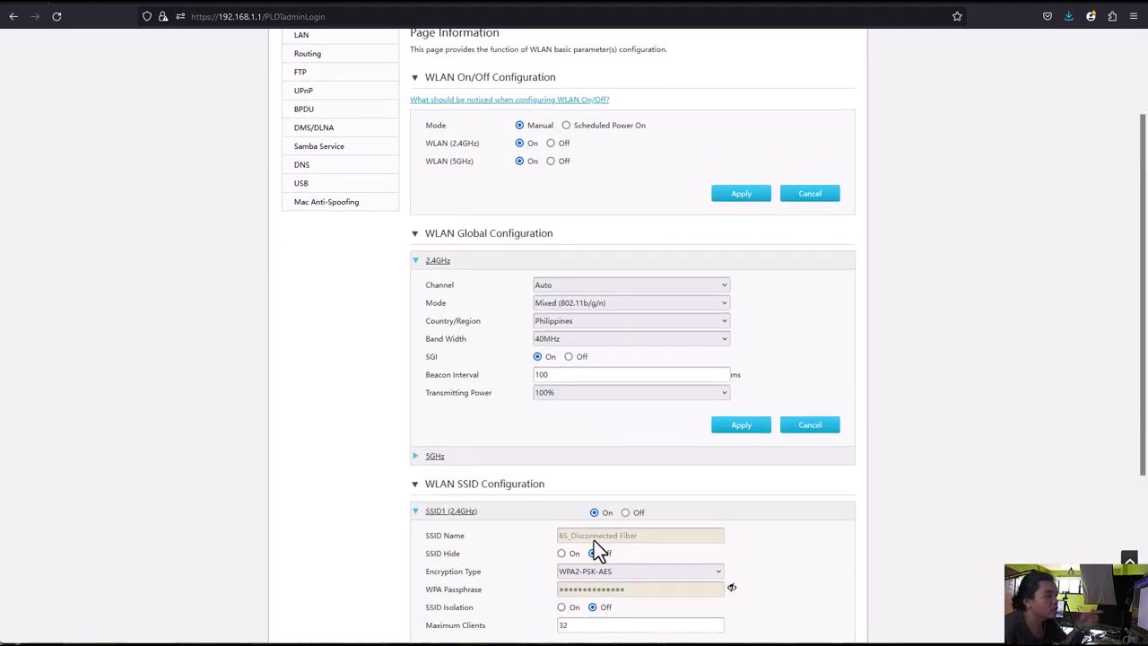
pyautogui.scroll(-1, 594, 544)
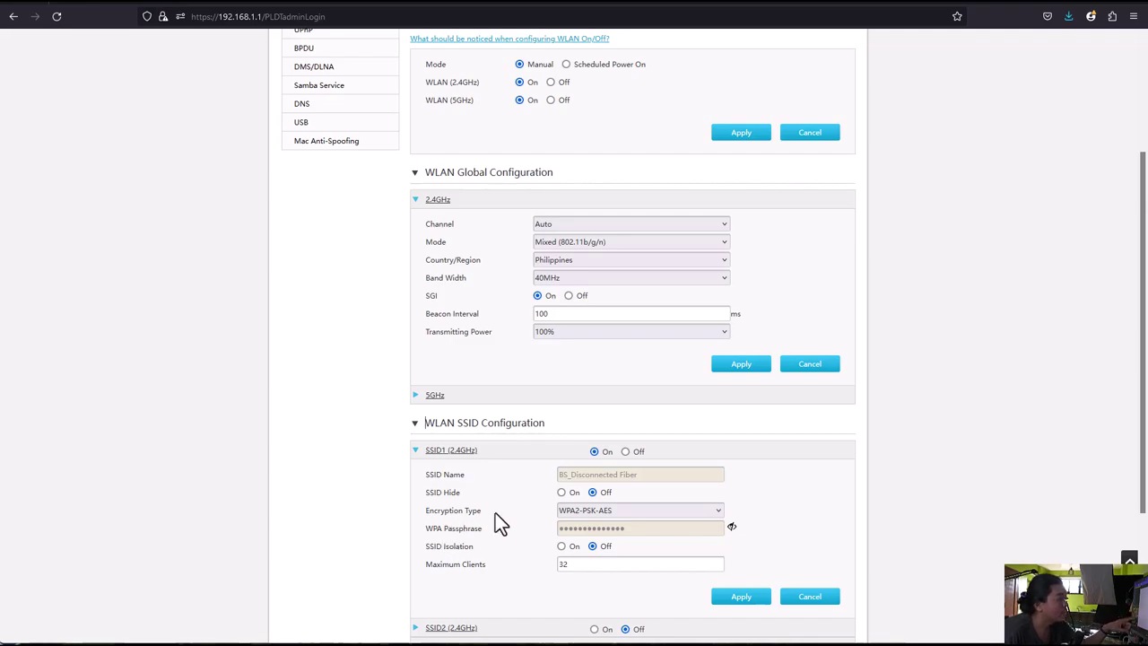
pyautogui.scroll(3, 599, 490)
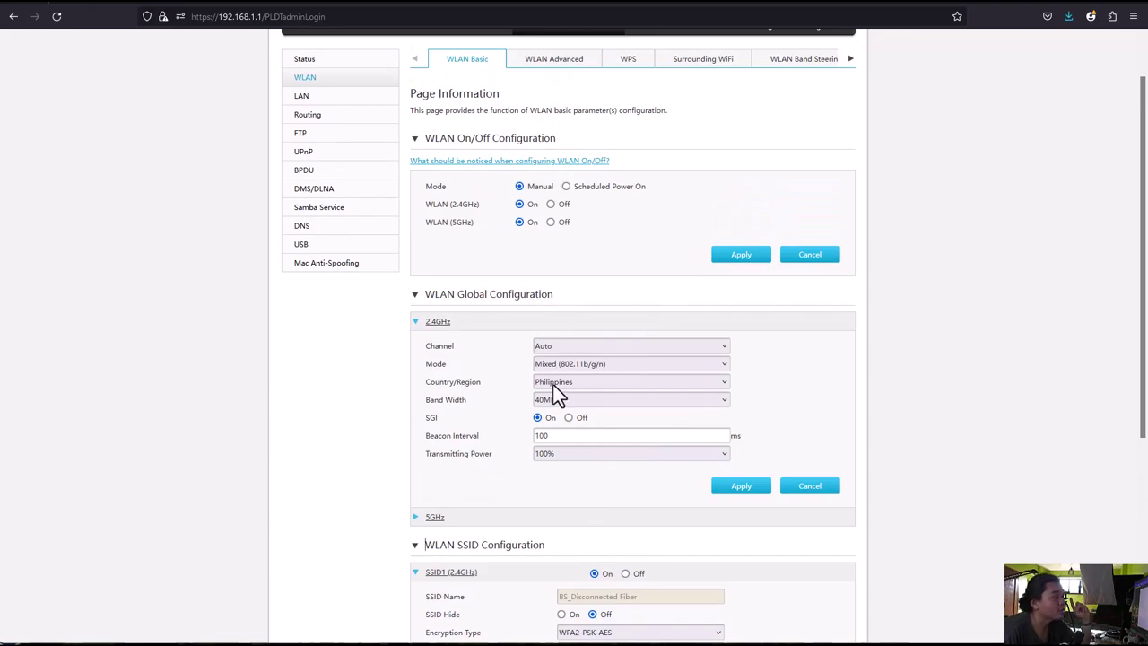
pyautogui.scroll(-4, 553, 385)
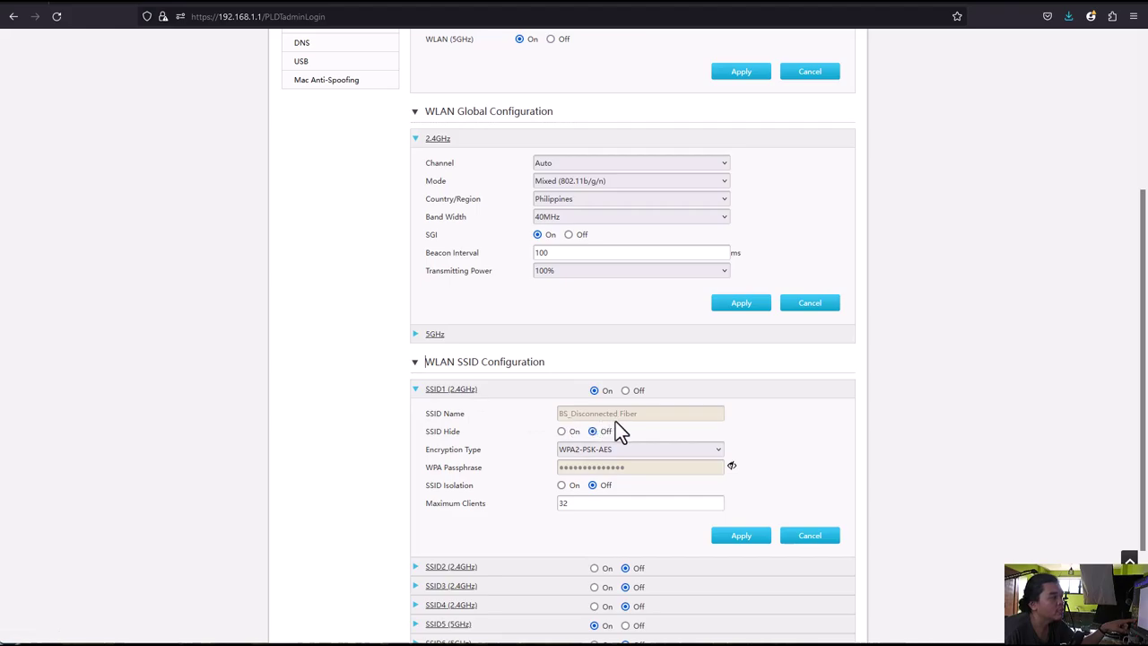
pyautogui.scroll(-2, 484, 502)
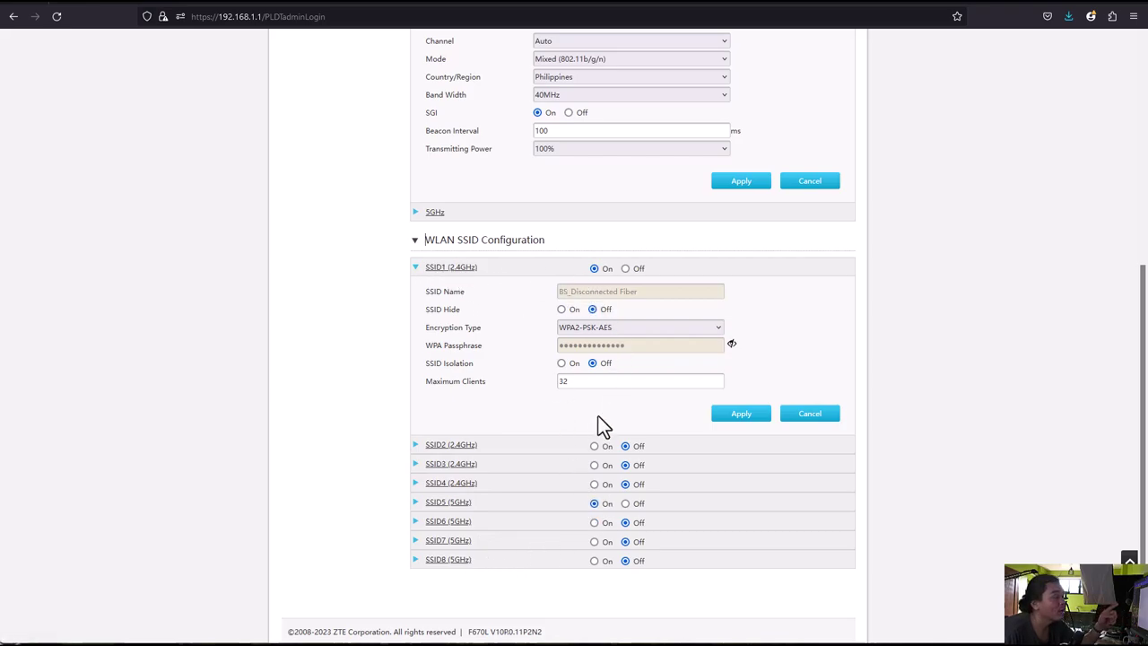
pyautogui.scroll(3, 599, 423)
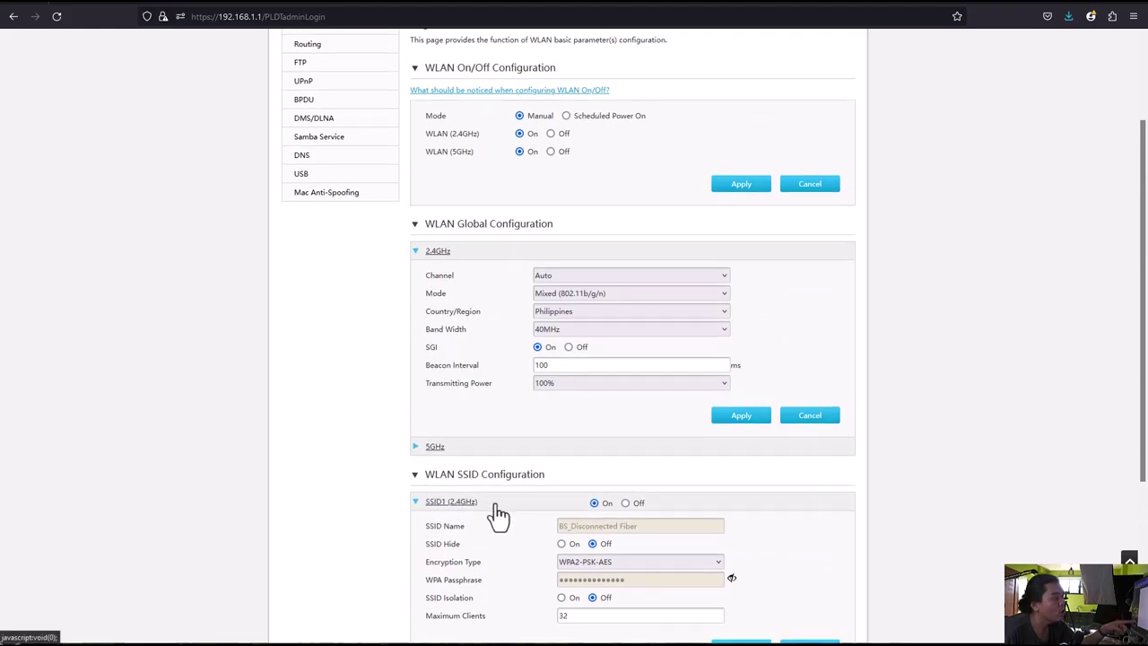
# In WLAN Advanced, try Black List and then White List as SSID1's access control mode and open the new access control rule.
pyautogui.scroll(2, 499, 513)
pyautogui.click(552, 126)
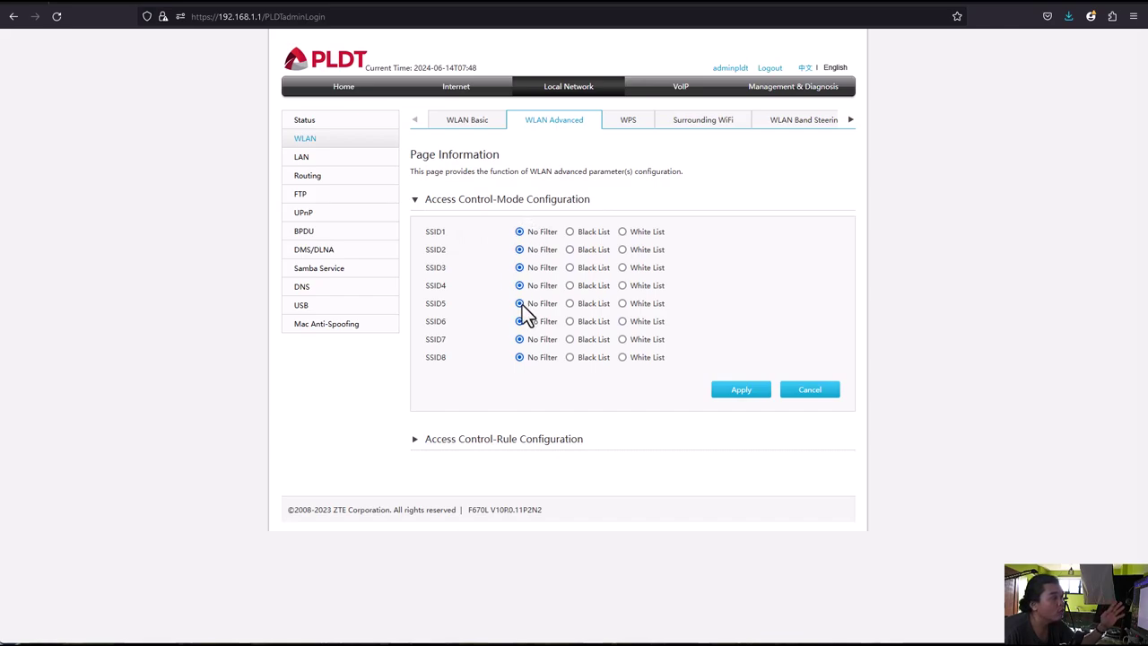
pyautogui.click(571, 232)
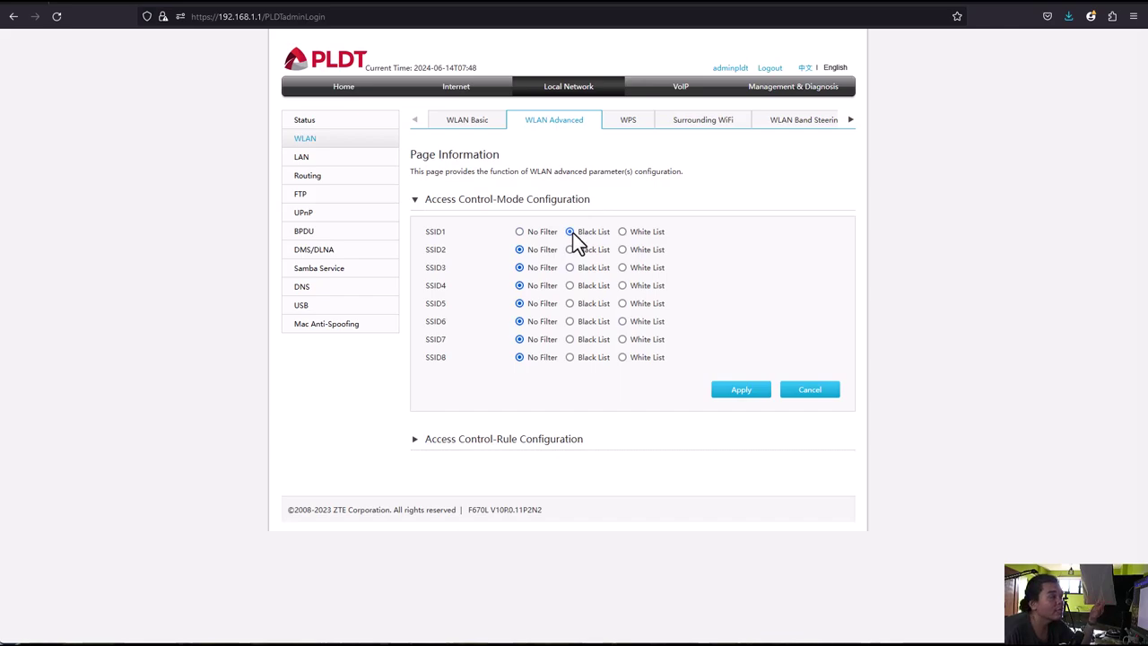
pyautogui.click(622, 232)
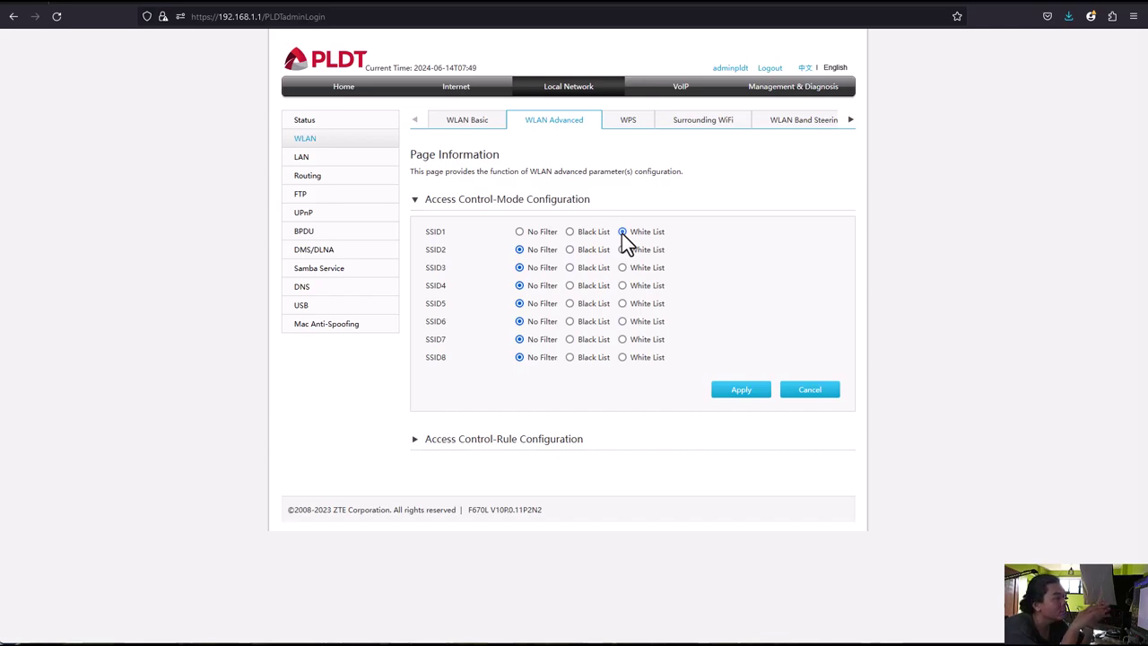
pyautogui.click(414, 440)
pyautogui.click(547, 491)
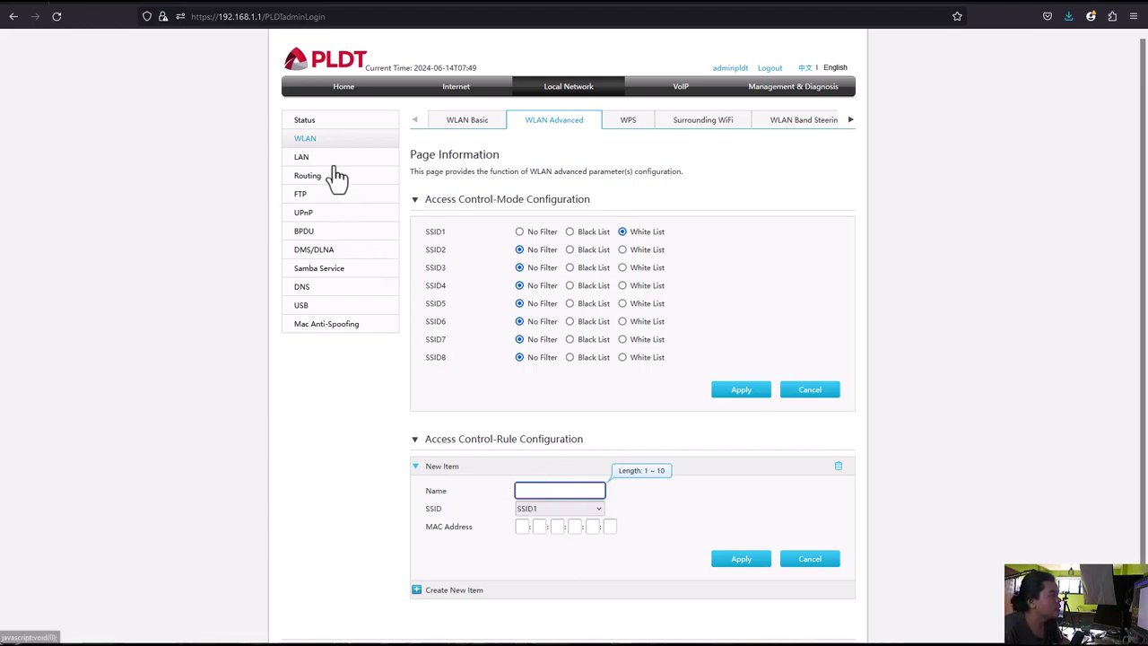
# Copy the MAC address of the connected HUAWEI_nova_5T phone from the home page's WLAN device list.
pyautogui.click(333, 92)
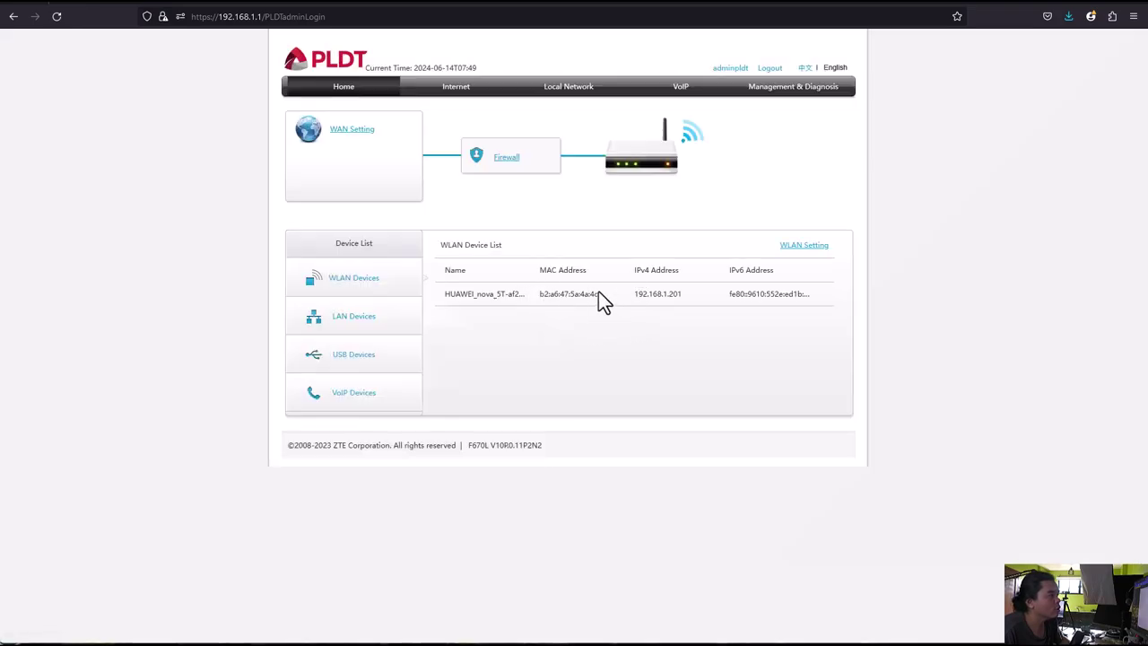
pyautogui.moveTo(598, 295); pyautogui.dragTo(540, 294)
pyautogui.rightClick(550, 297)
pyautogui.click(567, 307)
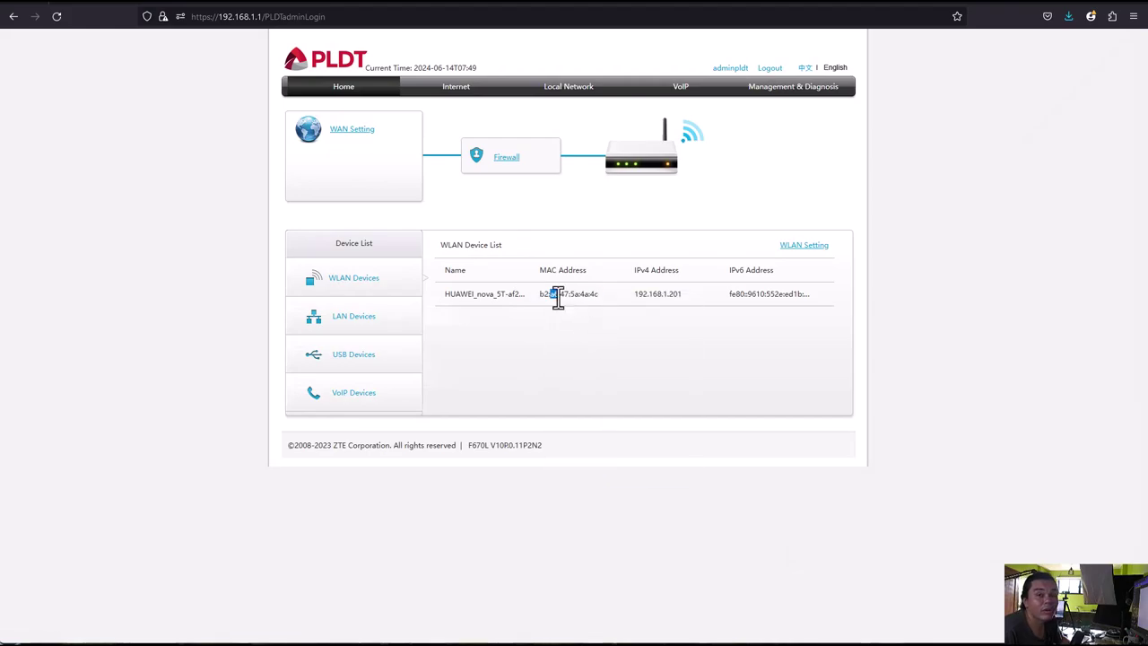
pyautogui.rightClick(572, 300)
pyautogui.click(577, 331)
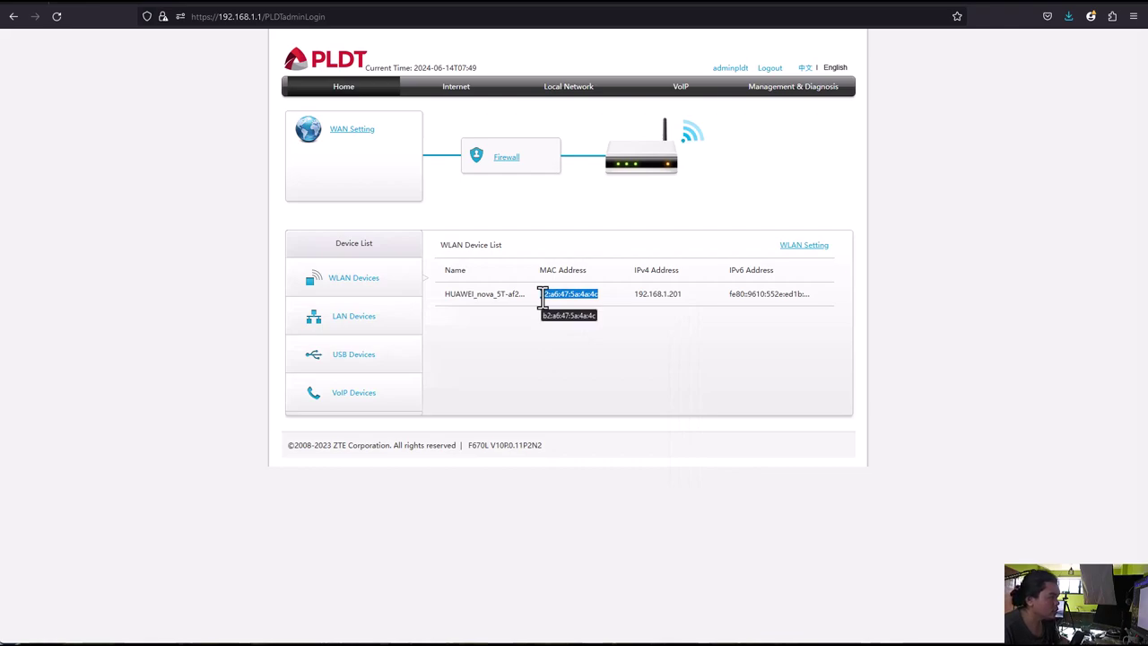
# Switch to Notepad, paste the copied MAC address, and narrow and move the window clear of the router page.
pyautogui.press('super')
pyautogui.write('notep')
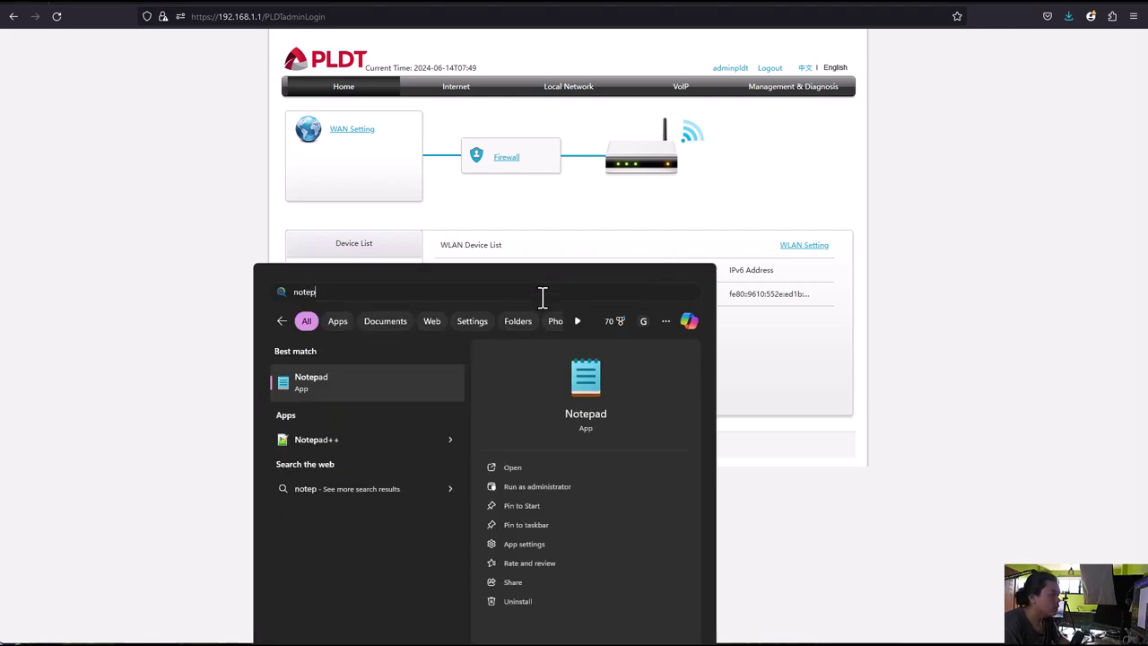
pyautogui.press('Return')
pyautogui.moveTo(185, 57); pyautogui.dragTo(558, 126)
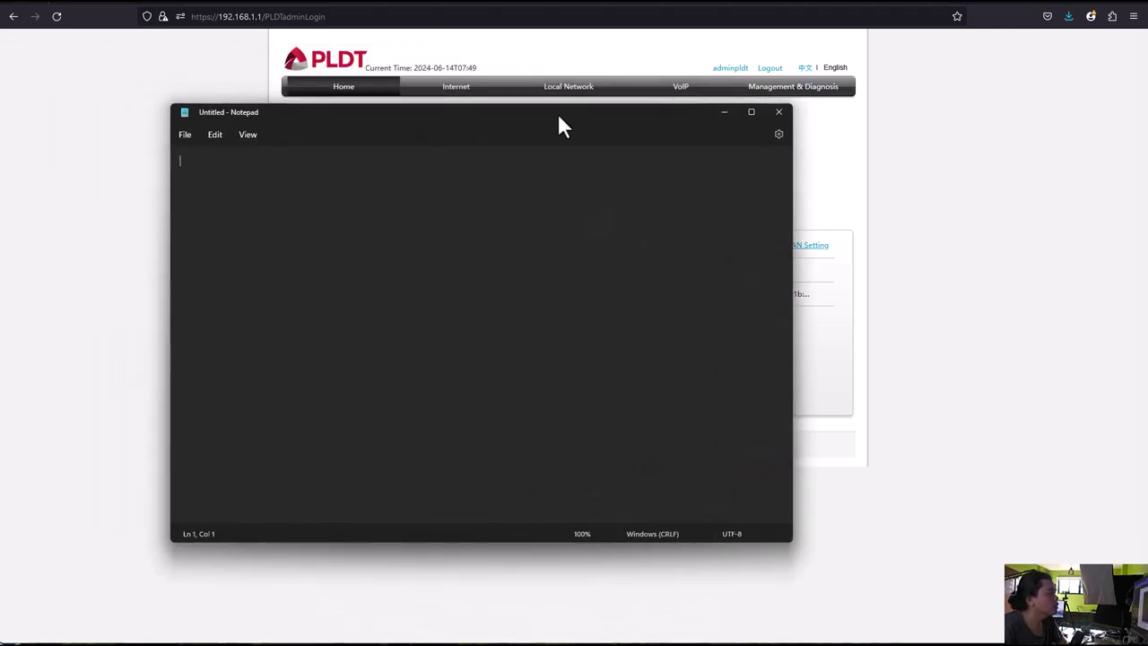
pyautogui.hotkey('ctrl', 'v')
pyautogui.moveTo(795, 209); pyautogui.dragTo(338, 185)
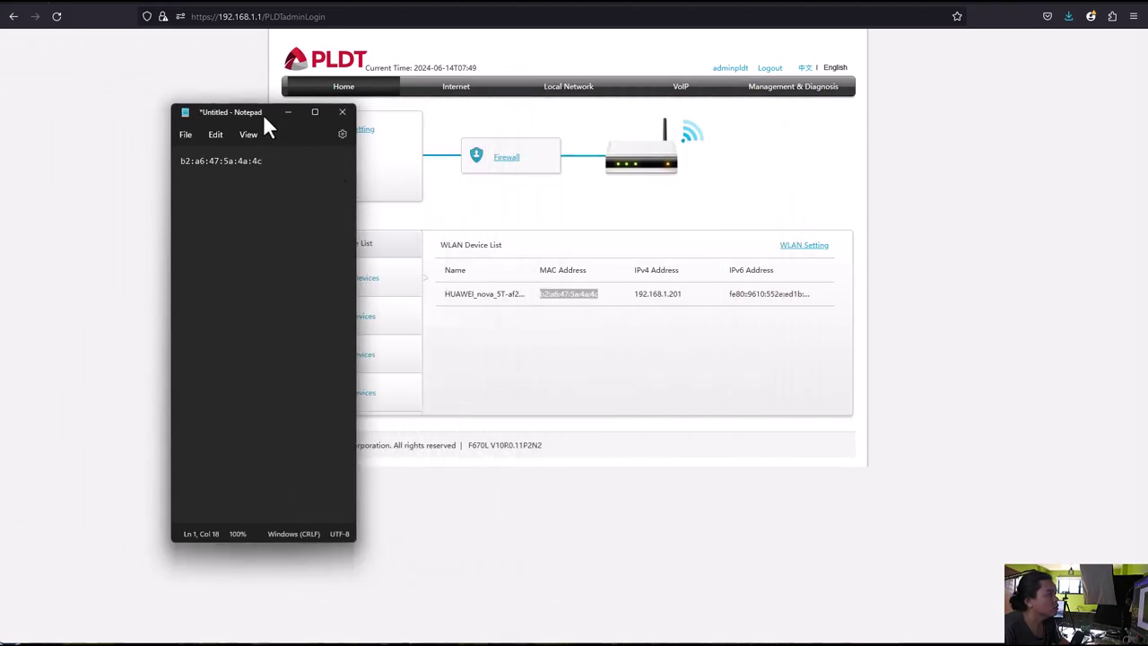
pyautogui.moveTo(258, 109); pyautogui.dragTo(133, 104)
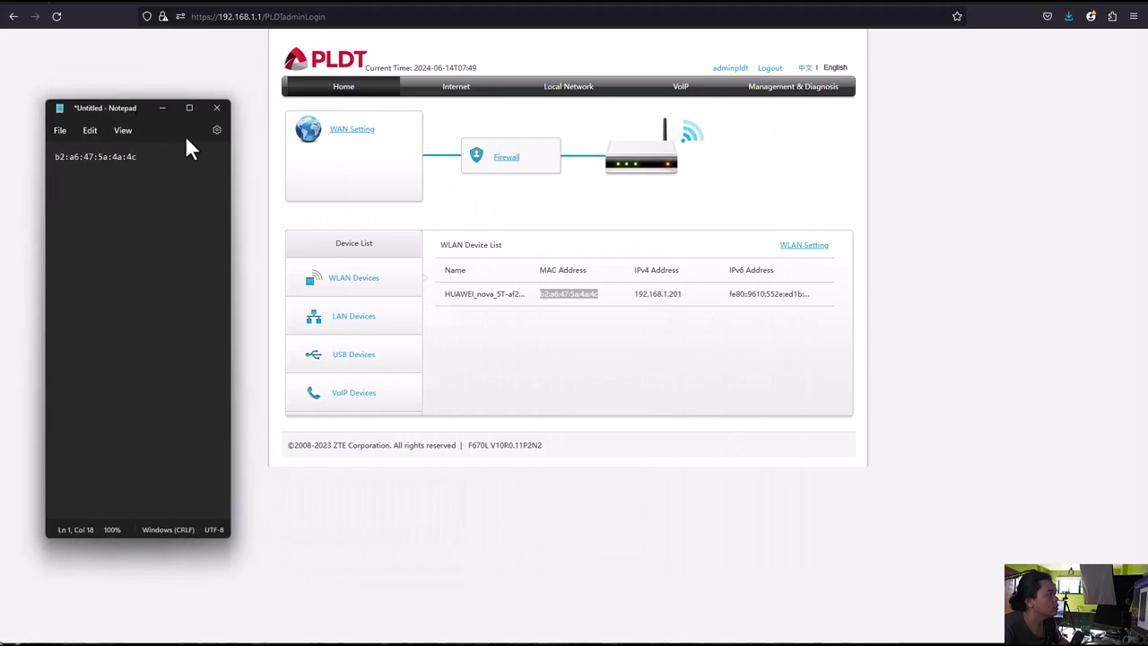
# In the local network's WLAN Advanced settings, select White List for SSID1 and expand the Access Control-Rule Configuration.
pyautogui.click(573, 88)
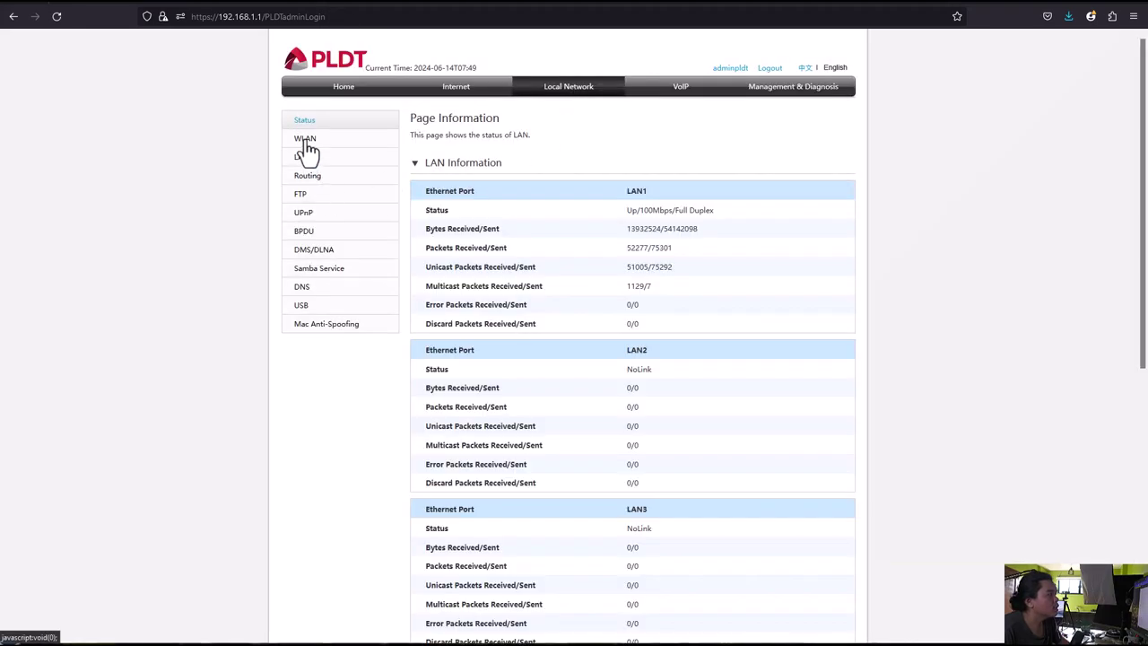
pyautogui.click(305, 142)
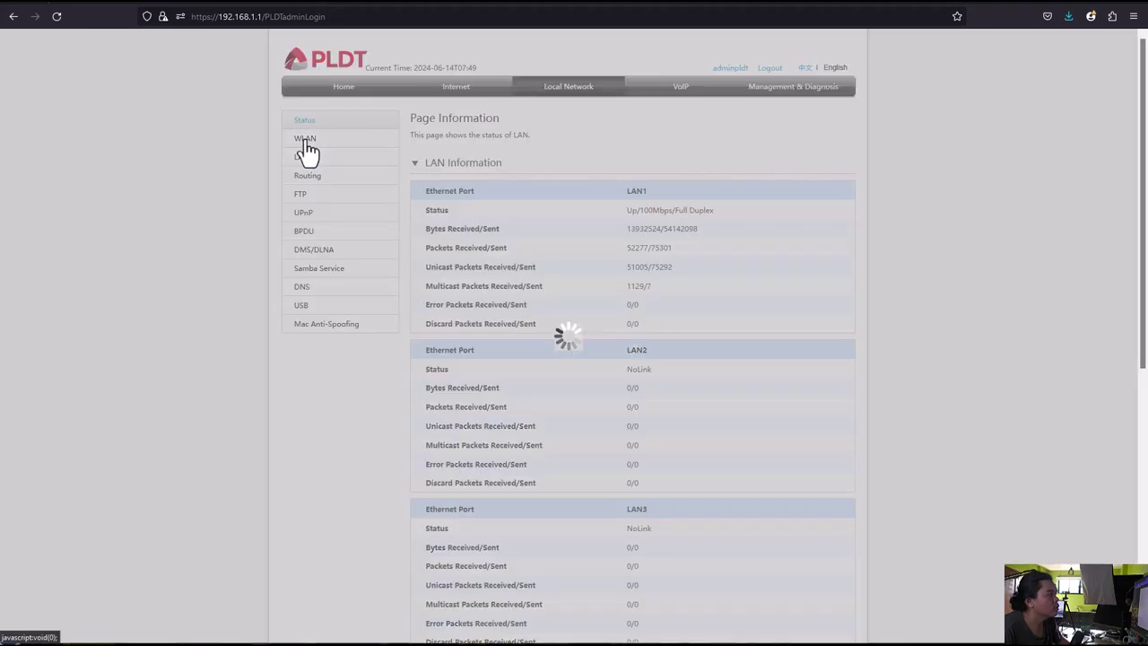
pyautogui.click(538, 126)
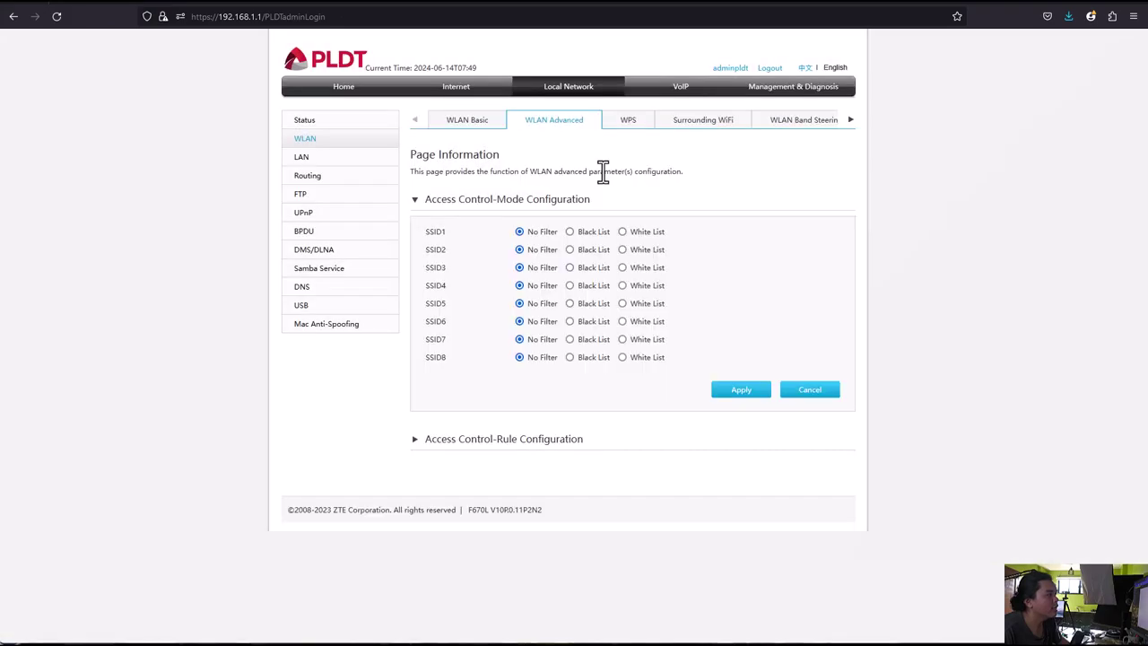
pyautogui.click(623, 232)
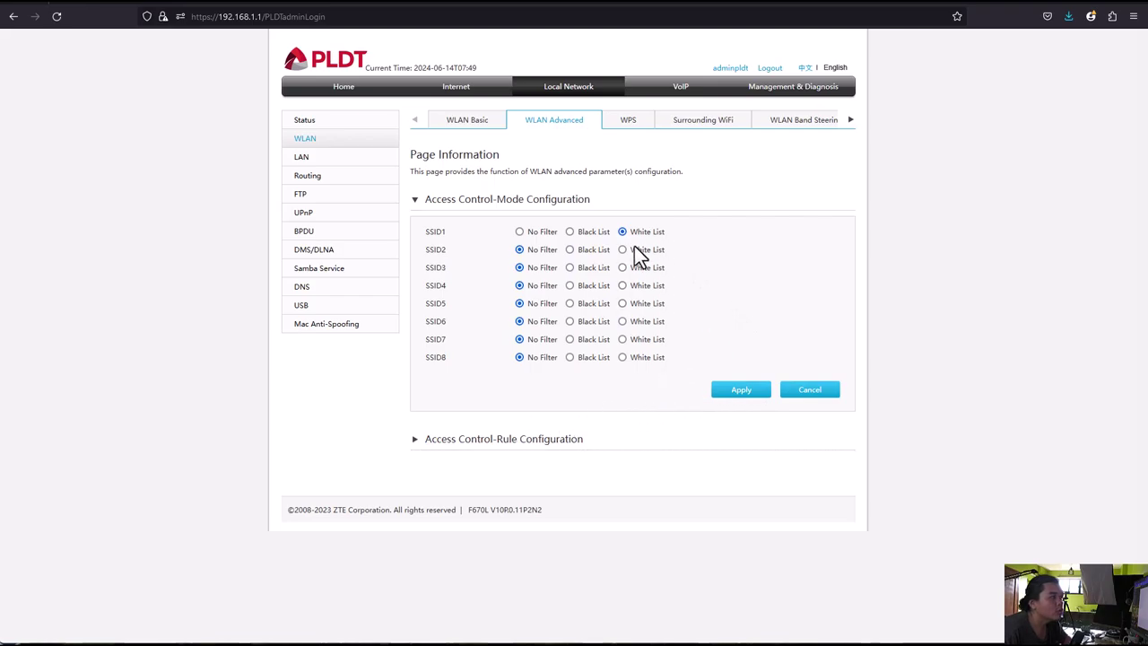
pyautogui.click(427, 439)
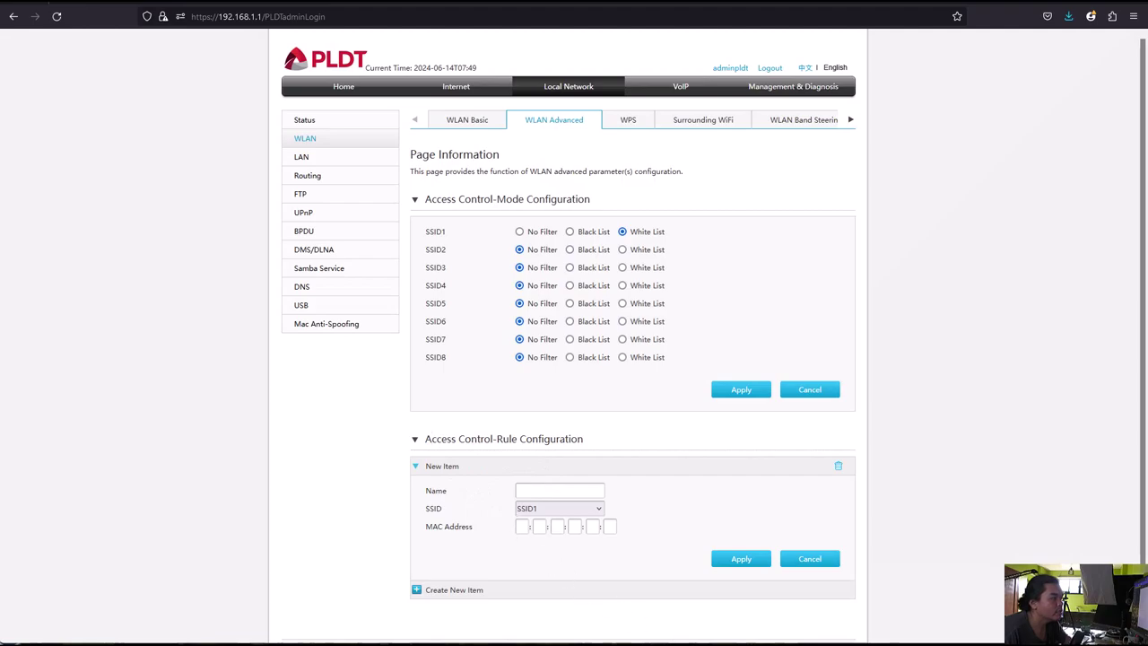
pyautogui.hotkey('alt', 'Tab')
pyautogui.moveTo(146, 160); pyautogui.dragTo(17, 150)
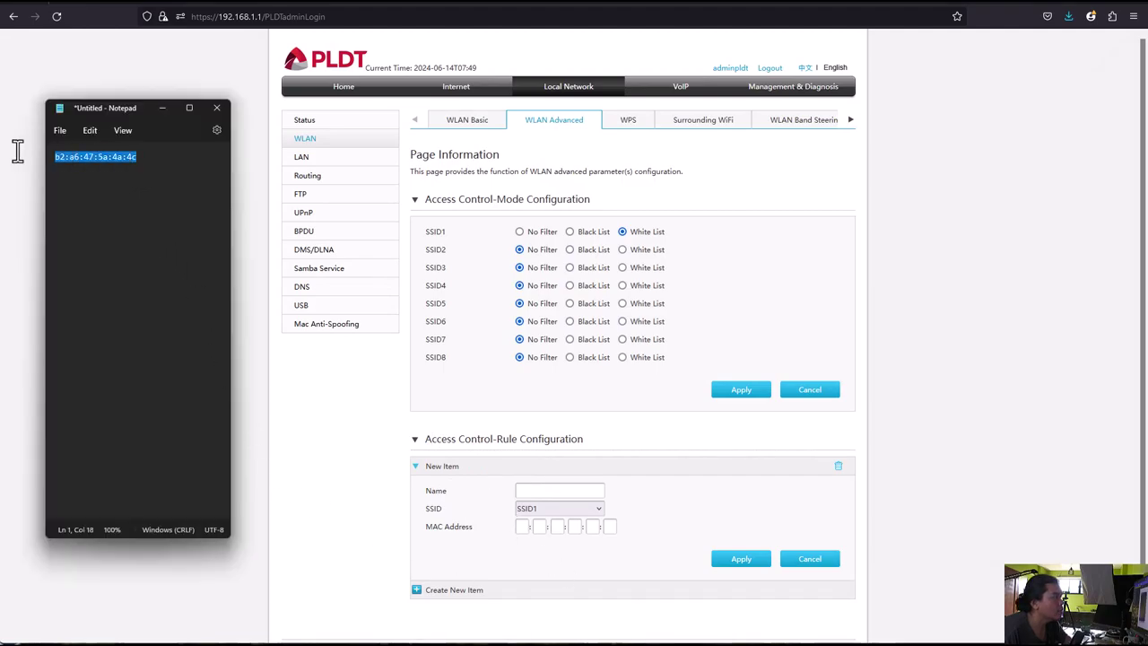
pyautogui.click(525, 527)
pyautogui.write('b2')
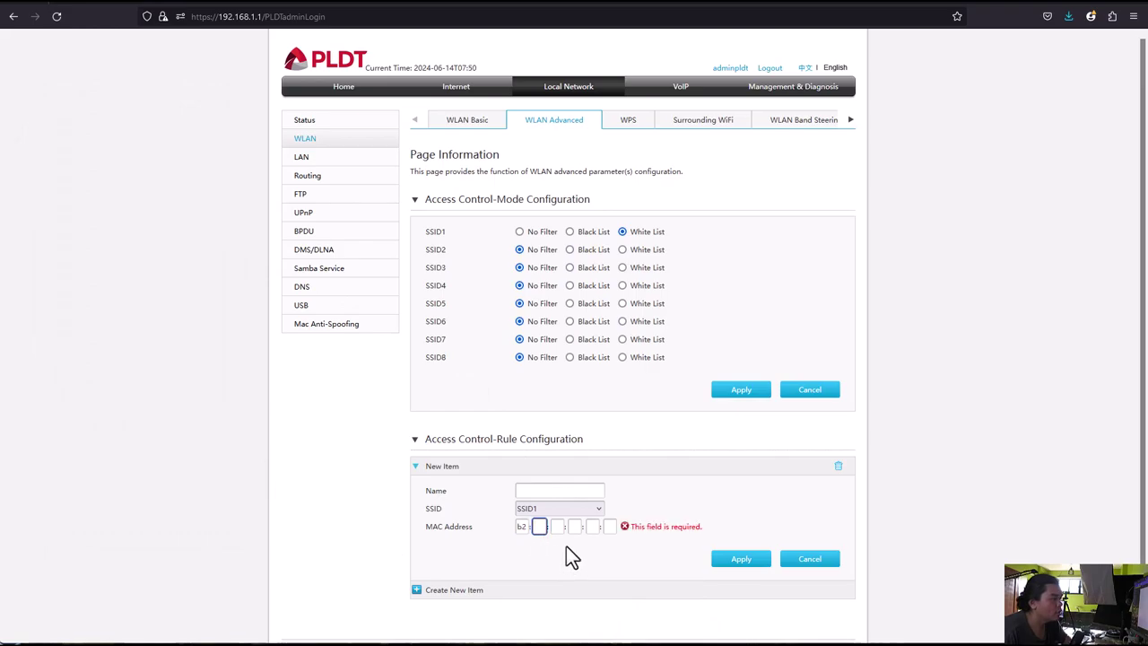
pyautogui.hotkey('alt', 'Tab')
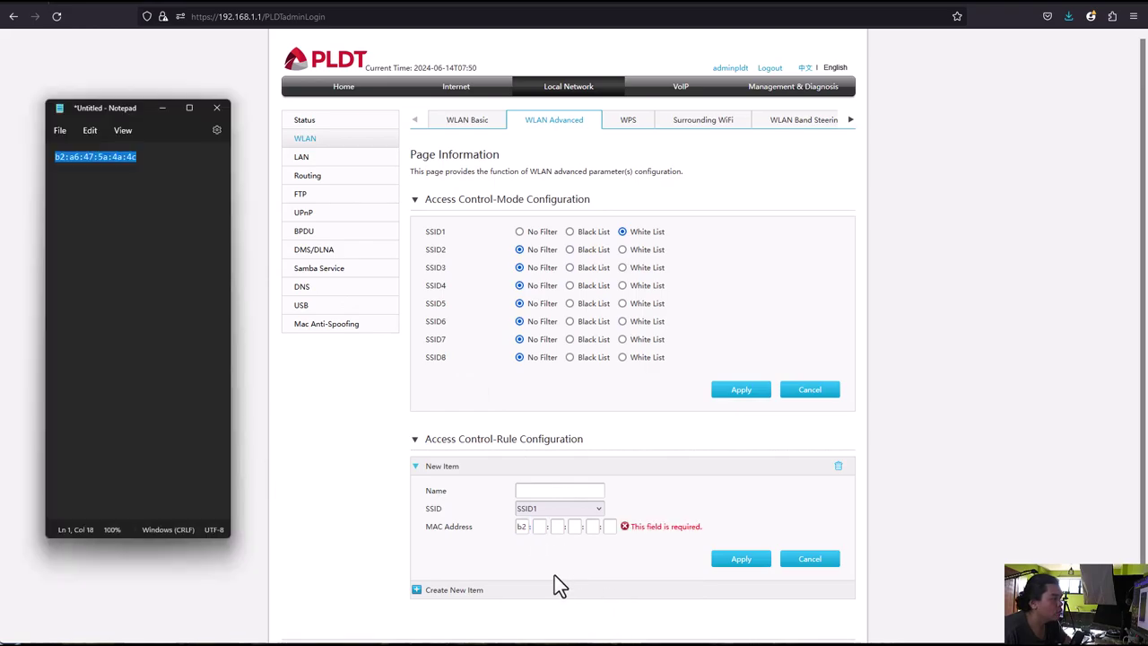
pyautogui.click(541, 528)
pyautogui.write('a6')
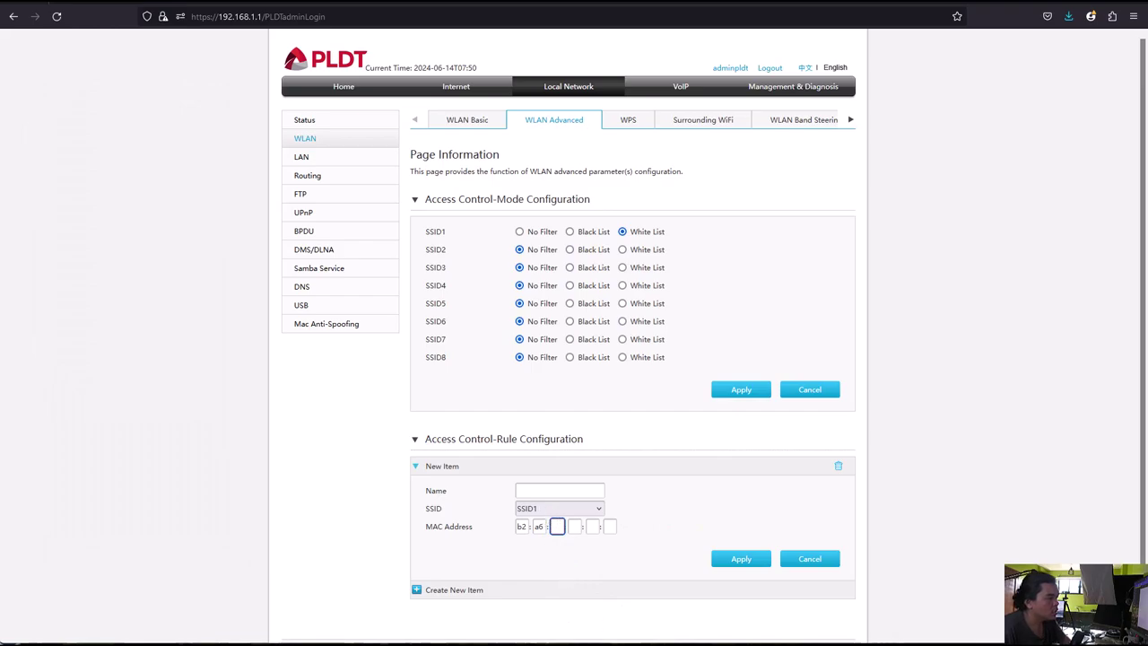
pyautogui.hotkey('alt', 'Tab')
pyautogui.hotkey('alt', 'Tab')
pyautogui.write('47')
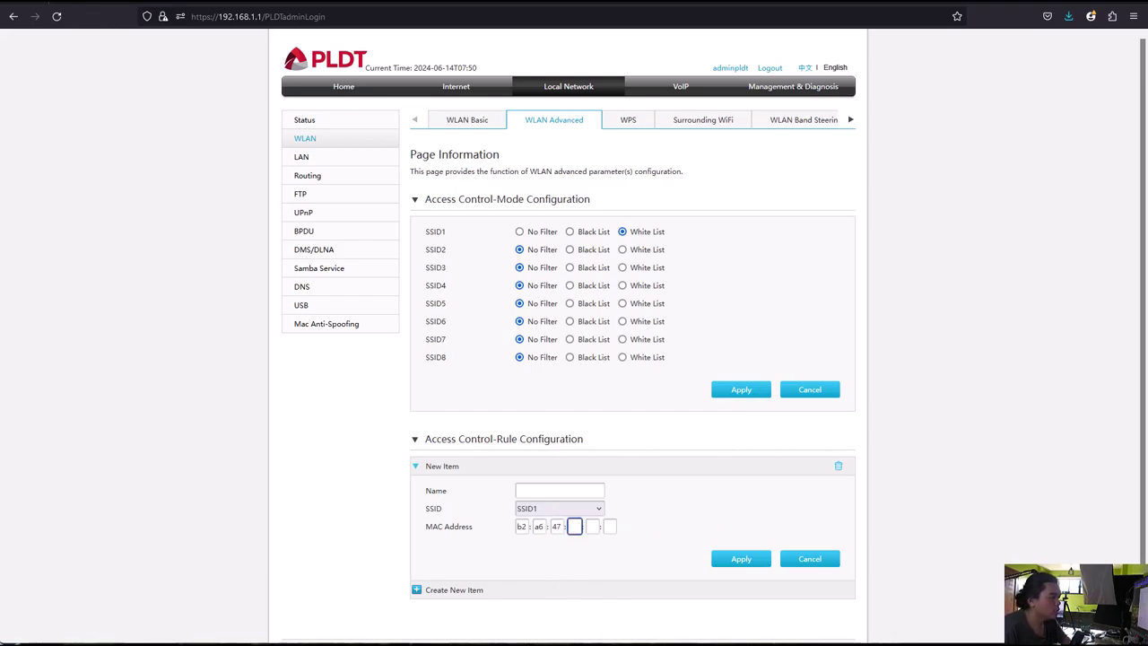
pyautogui.hotkey('alt', 'Tab')
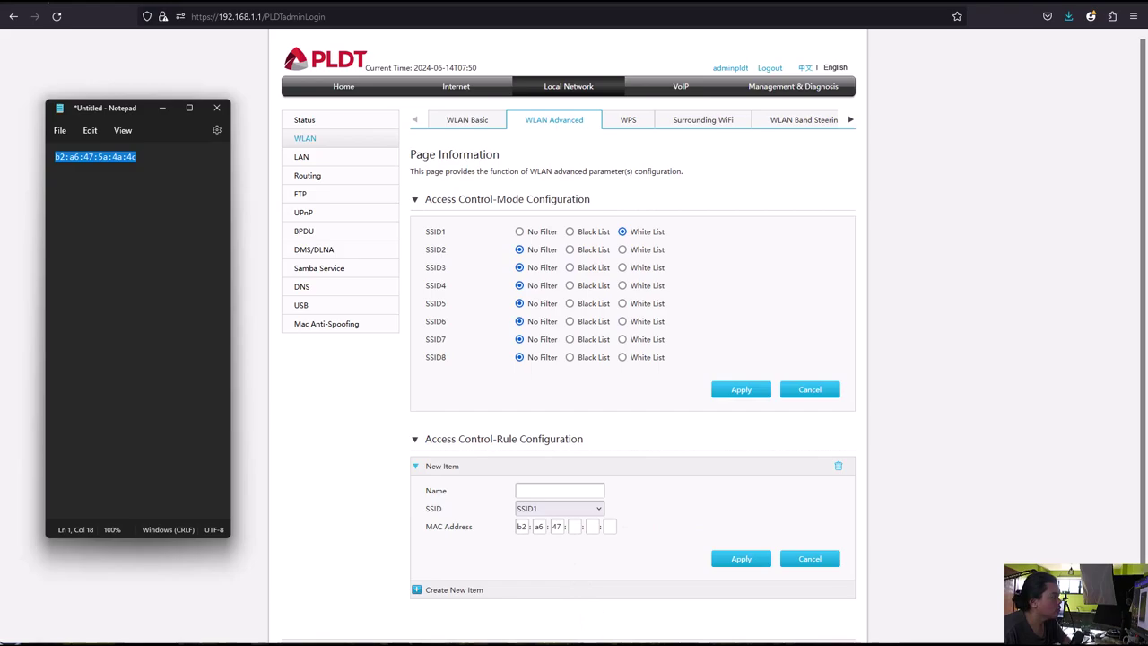
pyautogui.hotkey('alt', 'Tab')
pyautogui.write('5a')
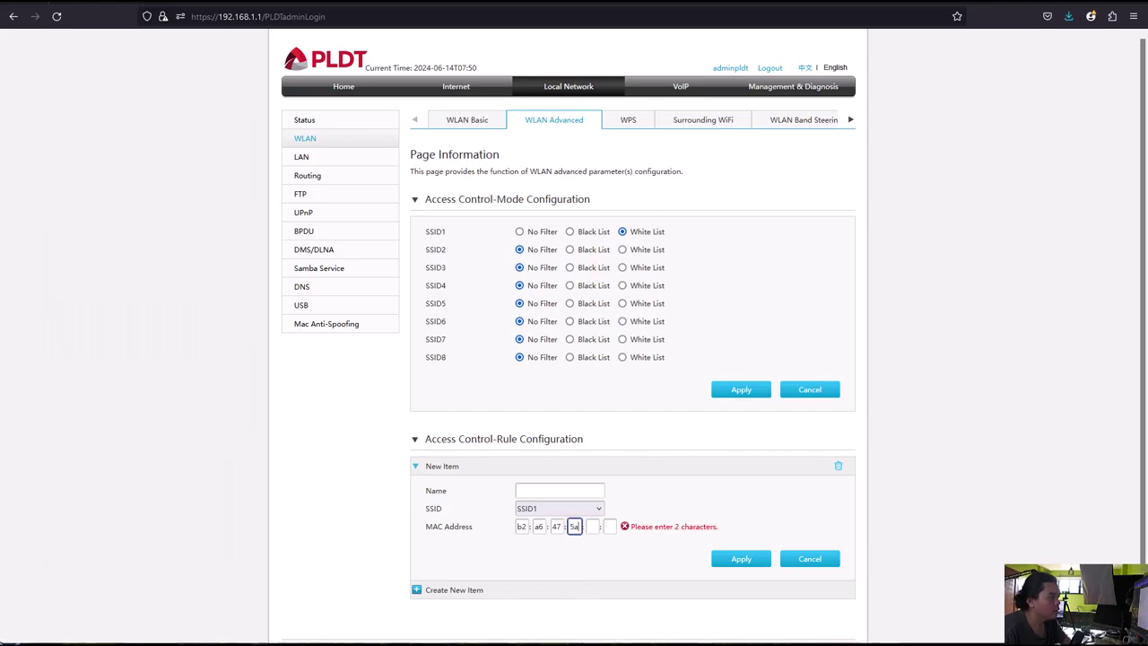
pyautogui.write(':4a')
pyautogui.hotkey('alt', 'Tab')
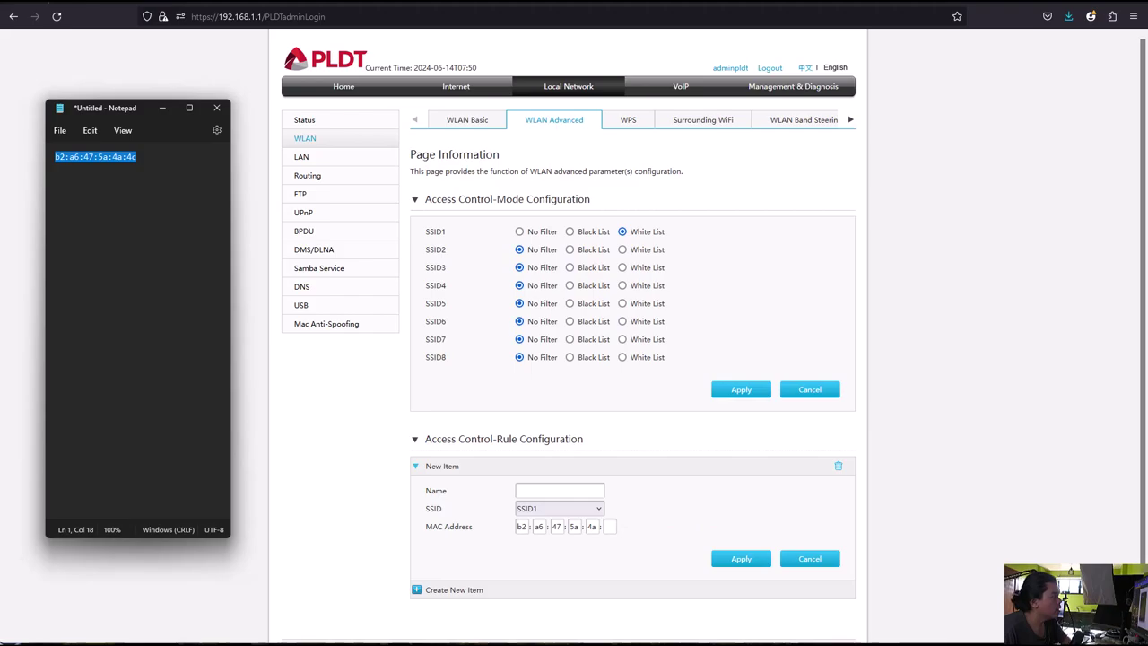
pyautogui.hotkey('alt', 'Tab')
pyautogui.write('4c')
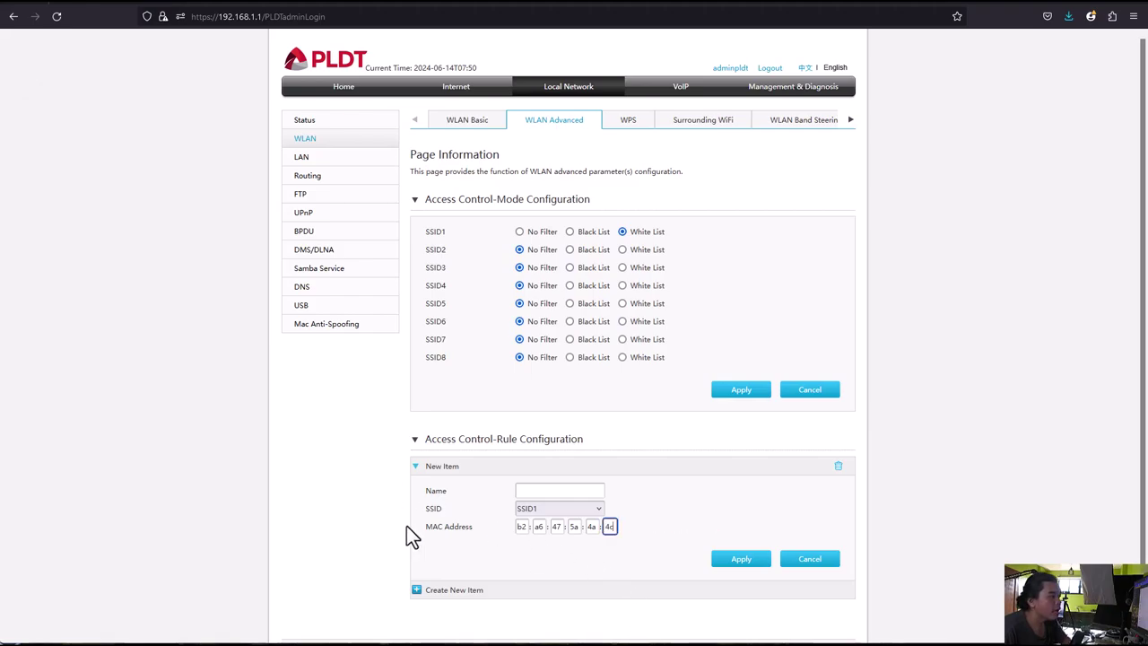
# Compare the entered MAC address with the Notepad note held beside it, and return the note clear of the router page.
pyautogui.hotkey('alt', 'Tab')
pyautogui.moveTo(137, 94); pyautogui.dragTo(606, 556)
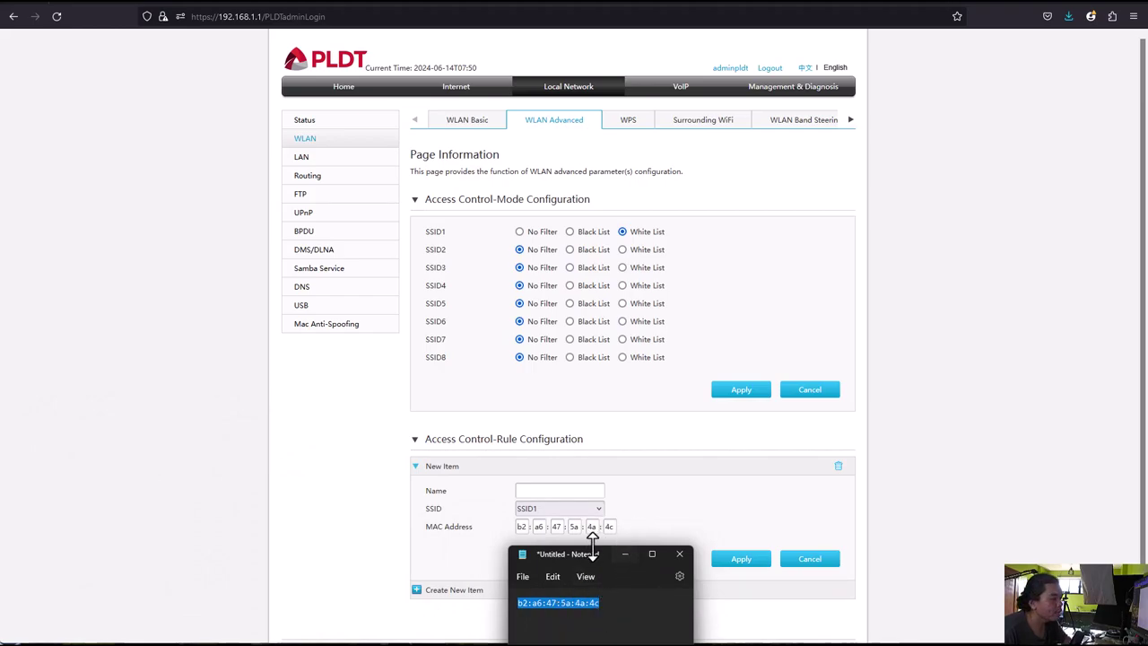
pyautogui.moveTo(609, 555); pyautogui.dragTo(157, 303)
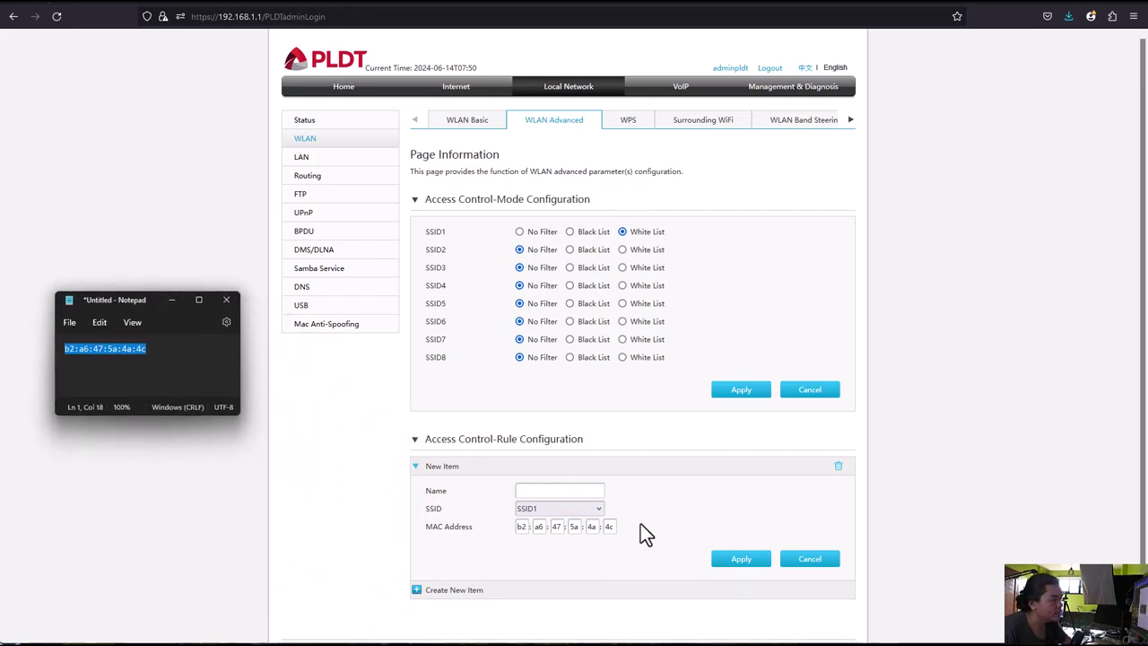
# Name the new access control rule HUAWEINOVA and apply it.
pyautogui.click(572, 489)
pyautogui.write('HUAWEI NOVA')
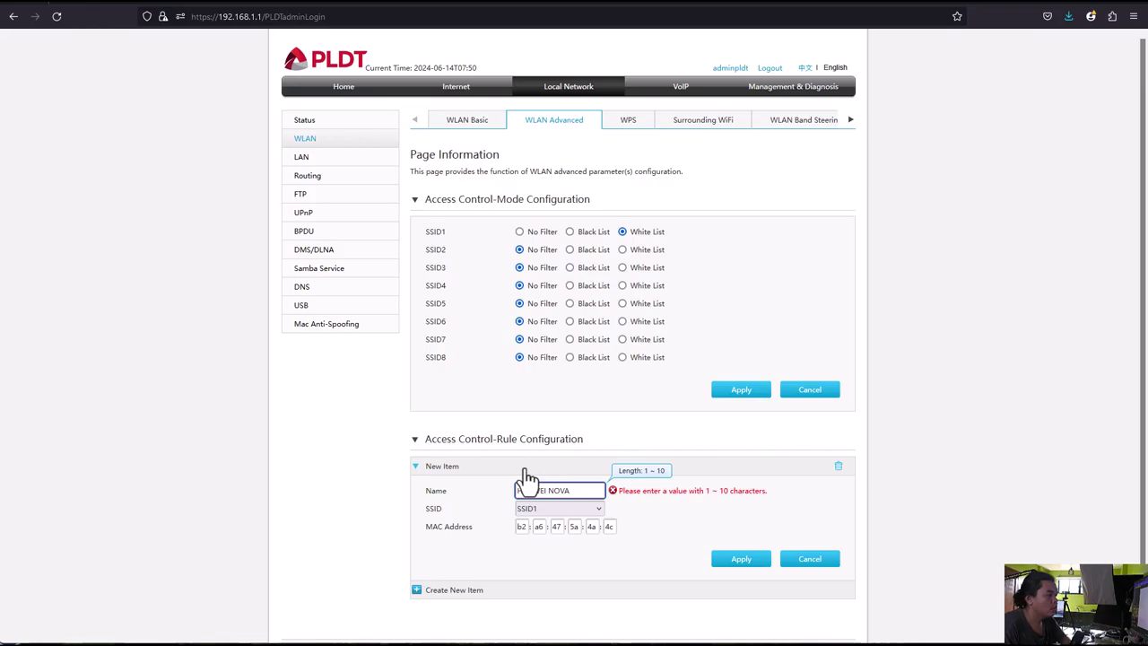
pyautogui.press('BackSpace')
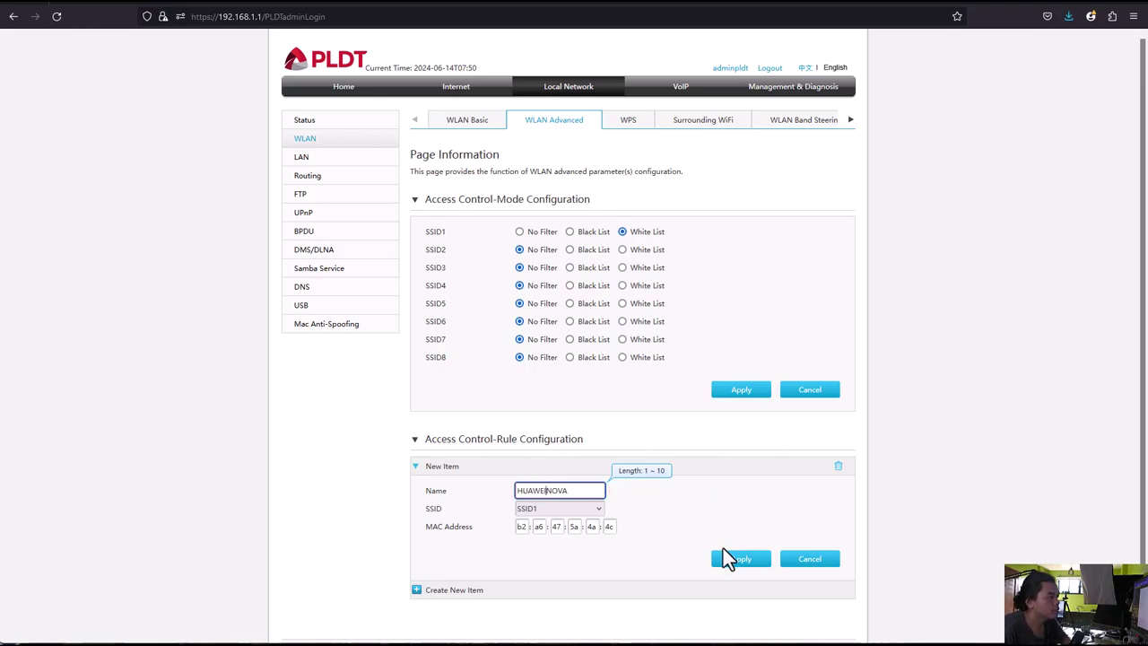
pyautogui.click(753, 565)
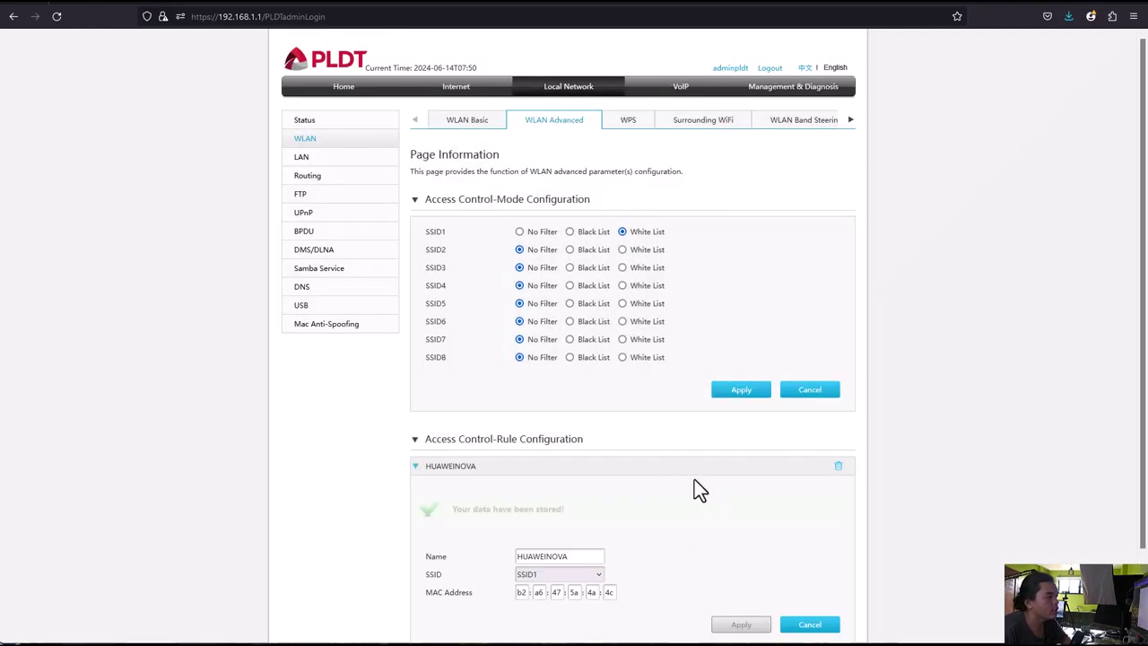
# Collapse the HUAWEINOVA rule and apply the White List access control mode for SSID1.
pyautogui.scroll(-1, 592, 497)
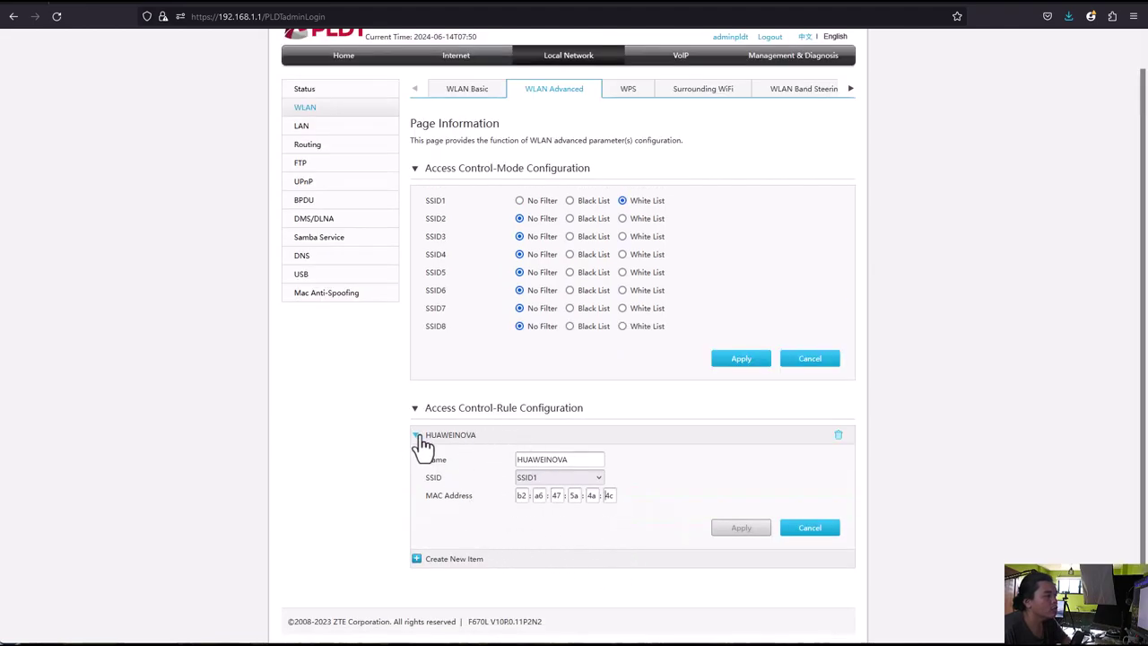
pyautogui.click(418, 437)
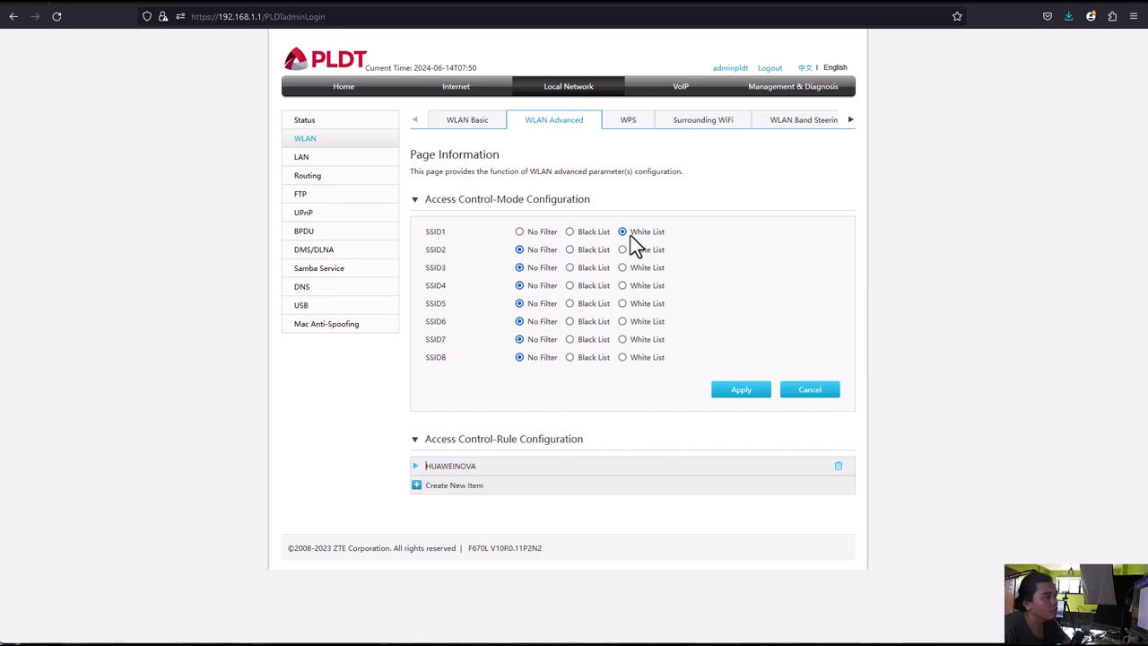
pyautogui.click(731, 391)
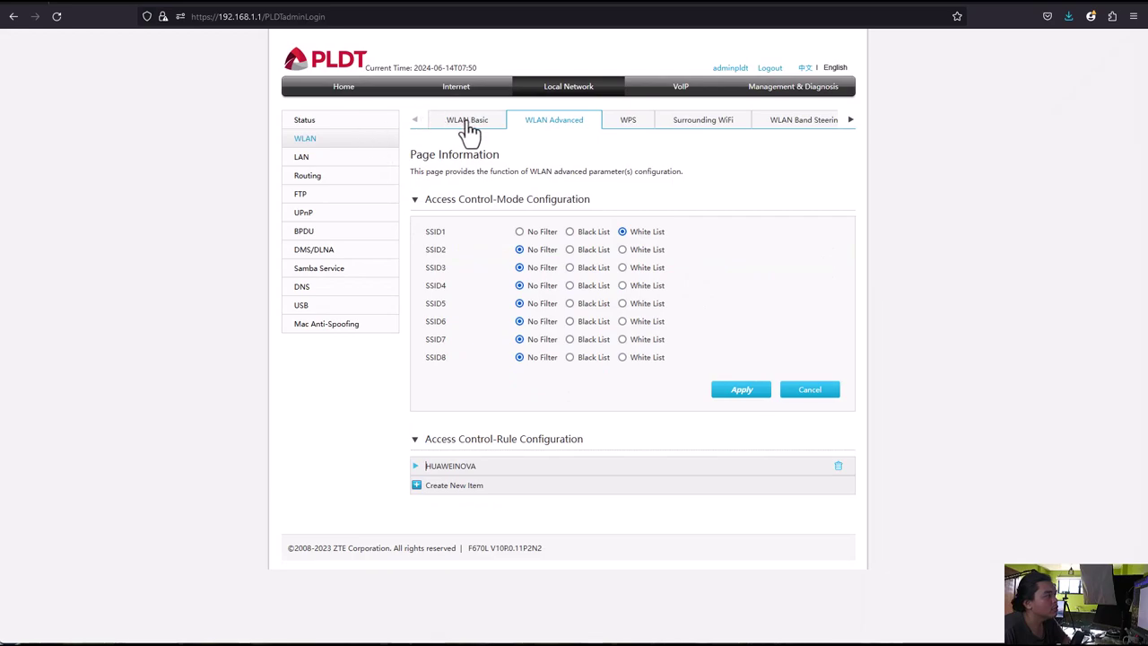
# Check the name and MAC address of the connected phone in the home page's WLAN device list.
pyautogui.click(348, 87)
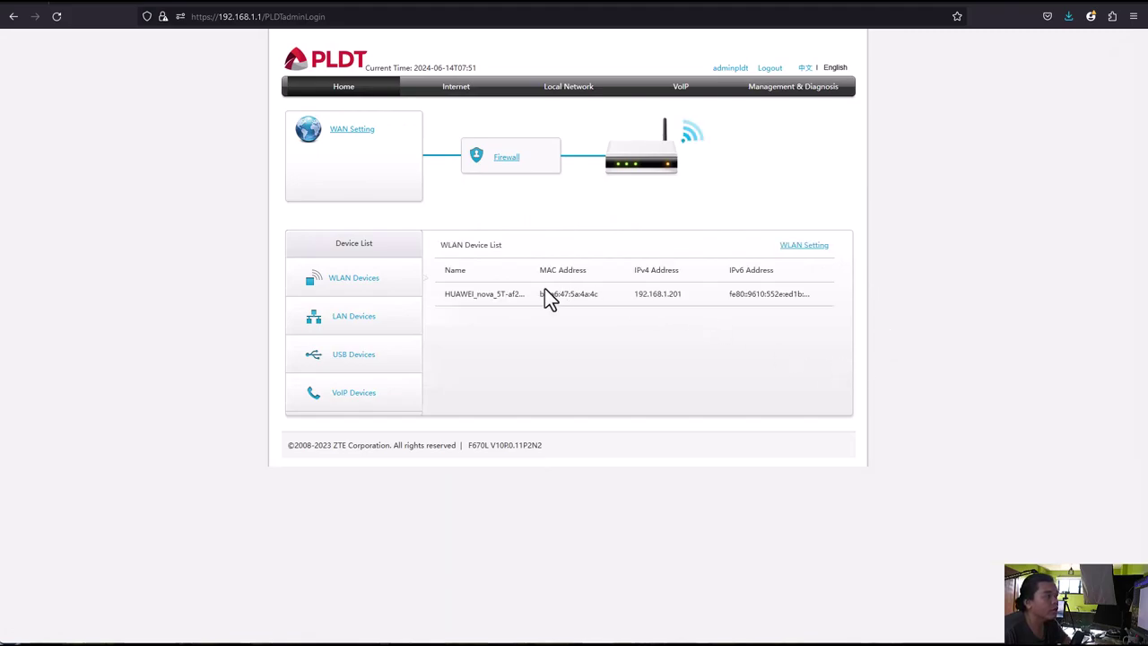
pyautogui.moveTo(539, 293); pyautogui.dragTo(689, 296)
pyautogui.click(567, 295)
pyautogui.moveTo(467, 293); pyautogui.dragTo(619, 303)
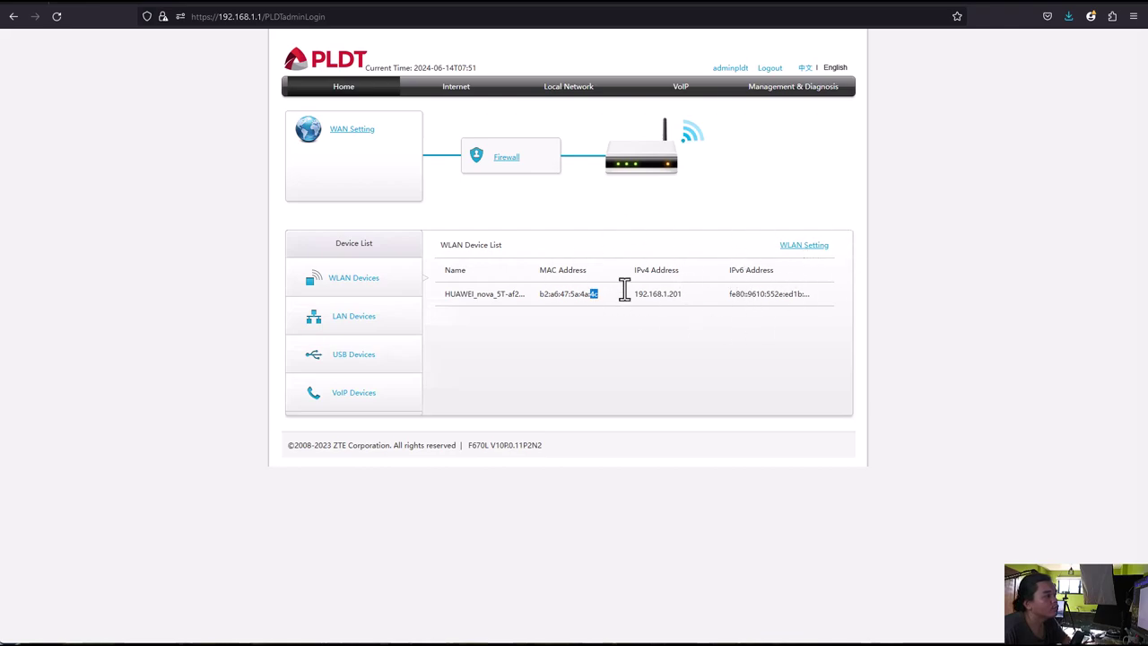
# Return to WLAN Advanced and review the SSID1 and SSID5 access control modes and the HUAWEINOVA rule's MAC address.
pyautogui.click(811, 245)
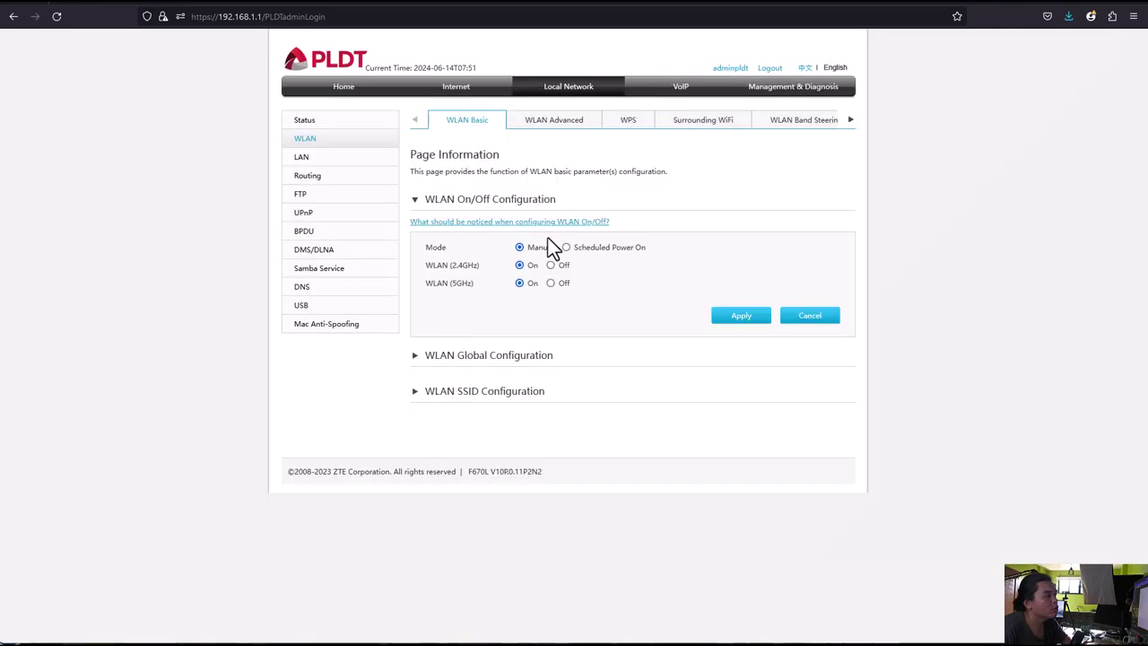
pyautogui.click(562, 125)
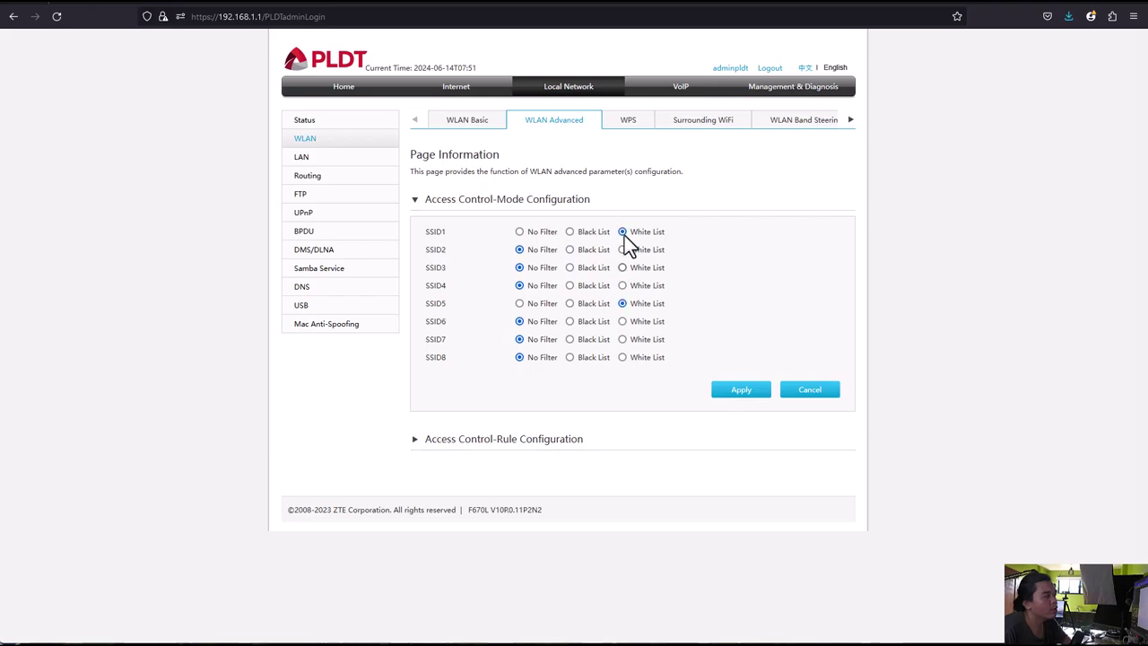
pyautogui.click(429, 439)
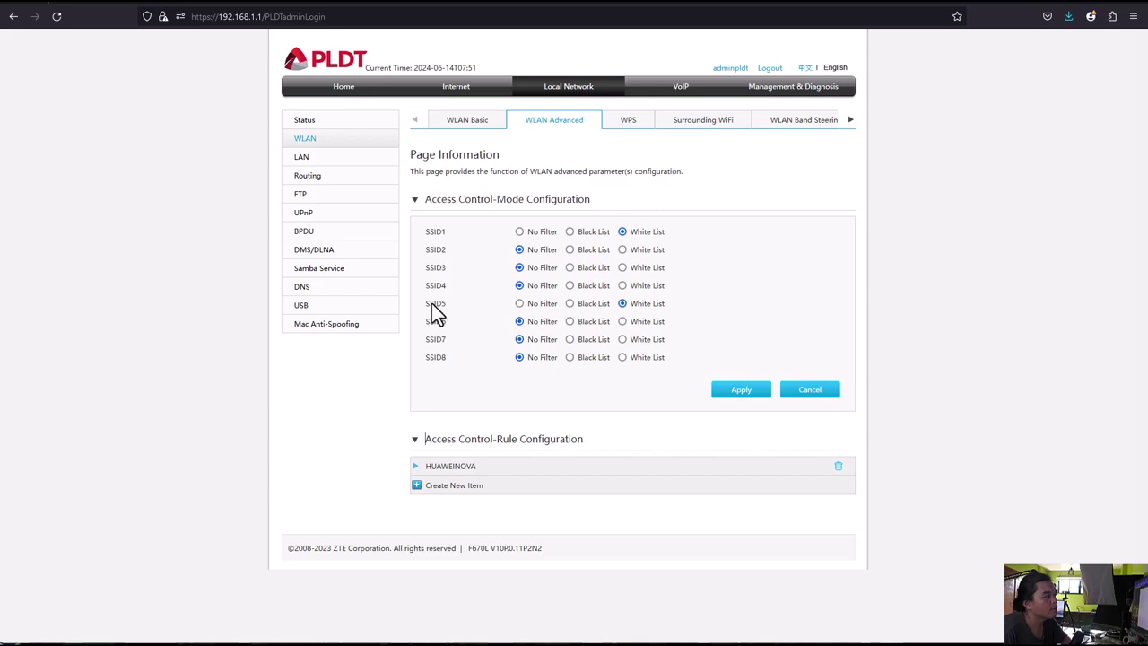
pyautogui.moveTo(426, 304); pyautogui.dragTo(456, 309)
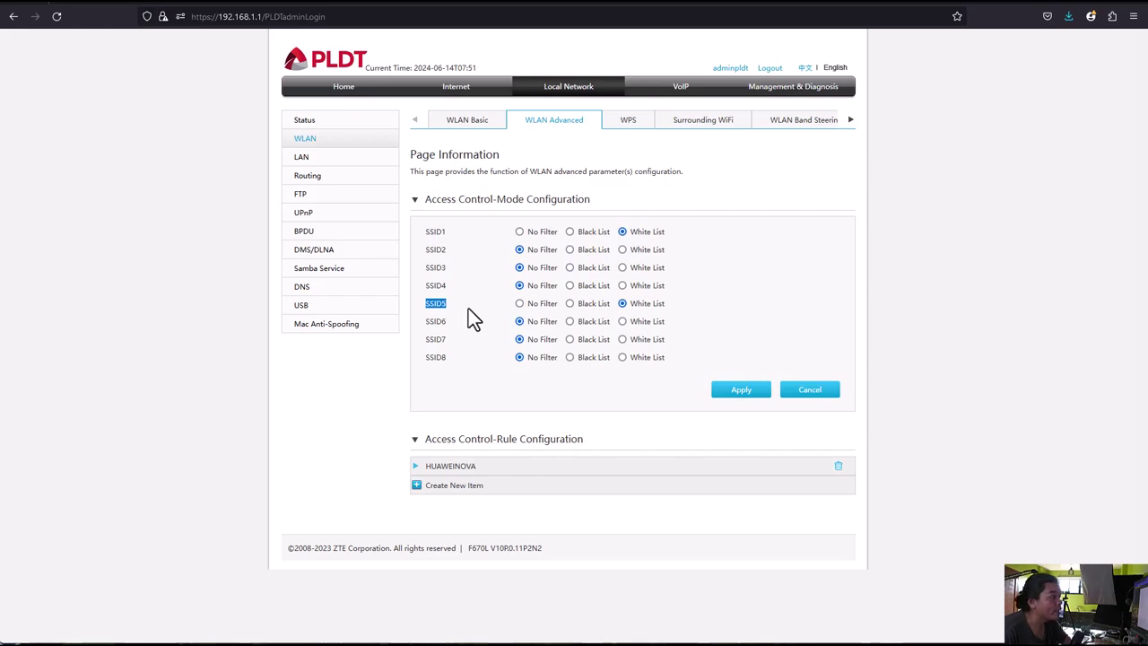
pyautogui.click(416, 466)
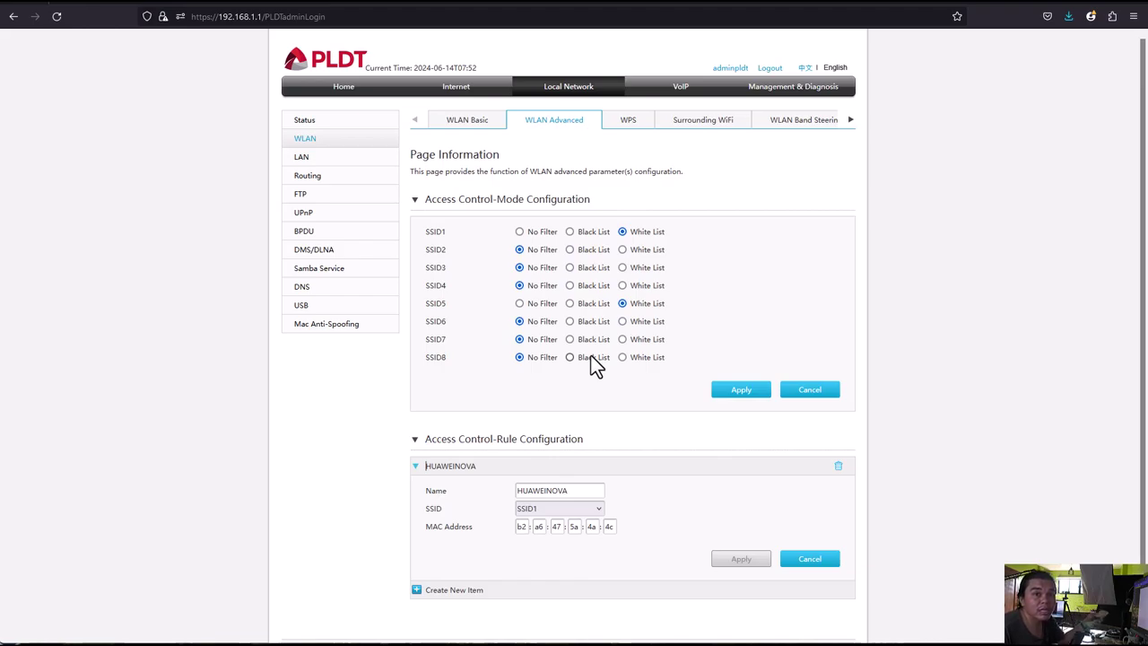
pyautogui.doubleClick(520, 527)
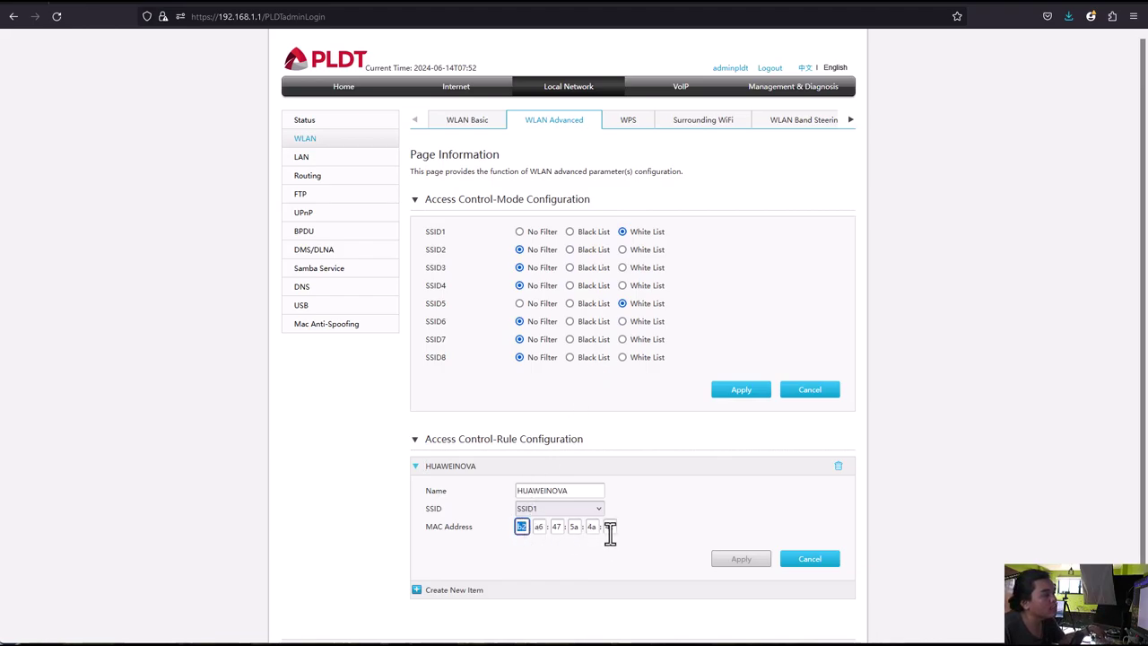